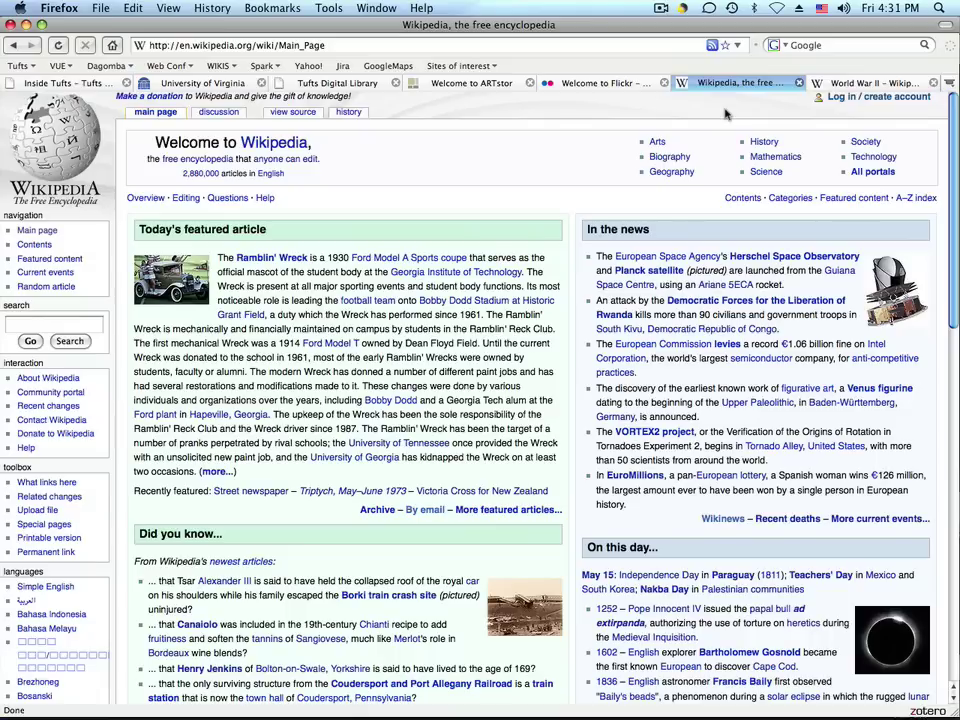
# Cycle Firefox through the Flickr, ARTstor and Tufts Digital Library tabs
pyautogui.click(601, 83)
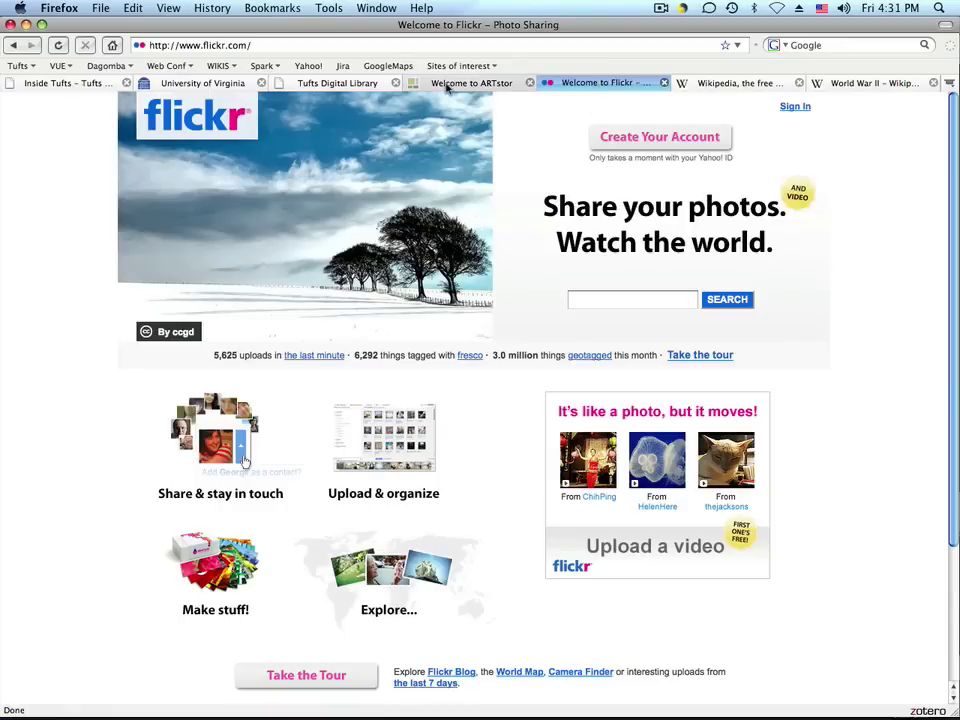
pyautogui.click(447, 86)
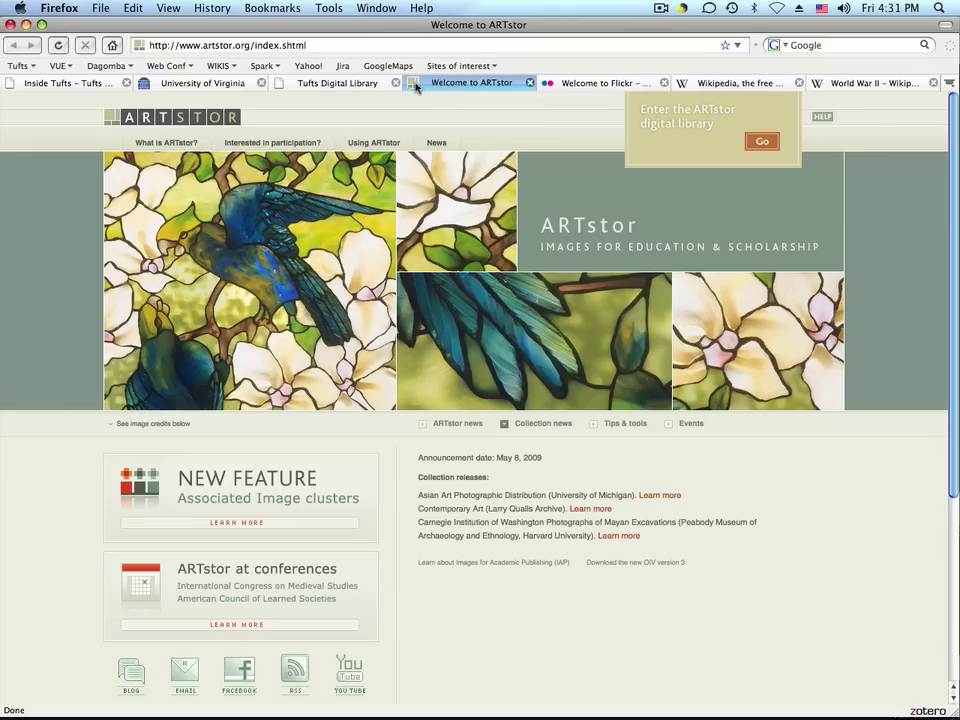
pyautogui.click(331, 87)
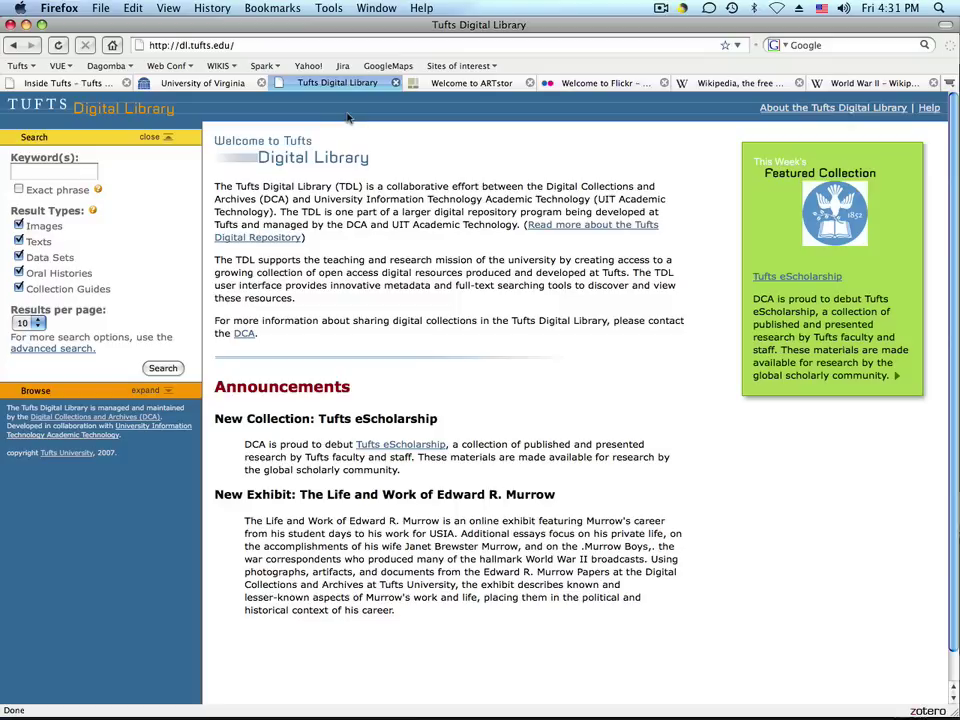
# Switch Firefox to the University of Virginia homepage tab
pyautogui.click(185, 84)
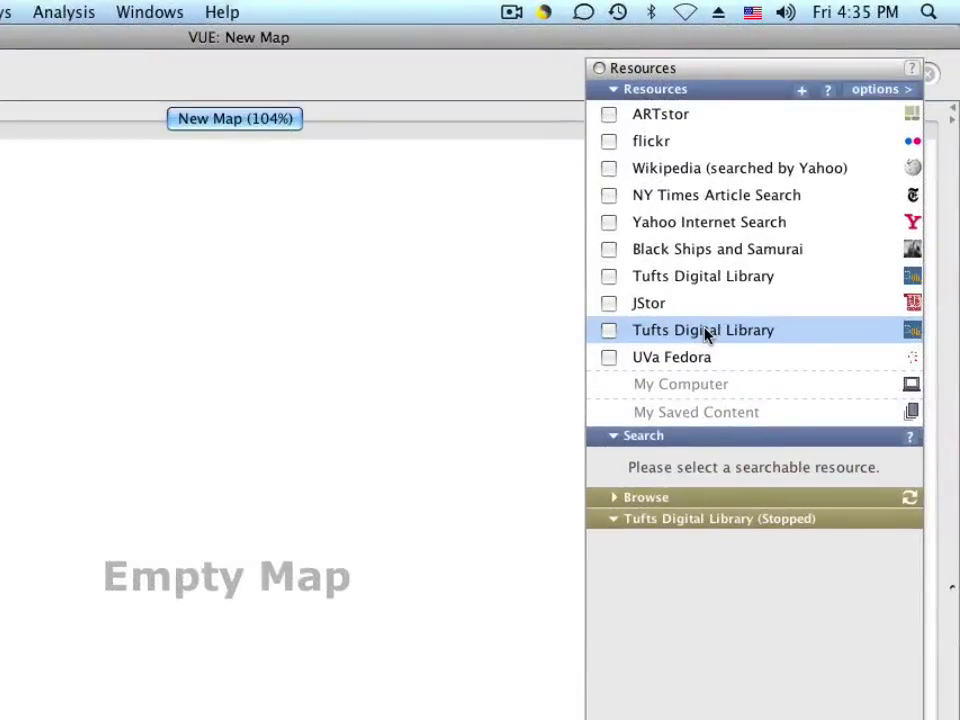
# Inspect Tufts Digital Library settings, then UVa Fedora's (repo.lib.virginia.edu, port 18080, secure 8443)
pyautogui.doubleClick(755, 266)
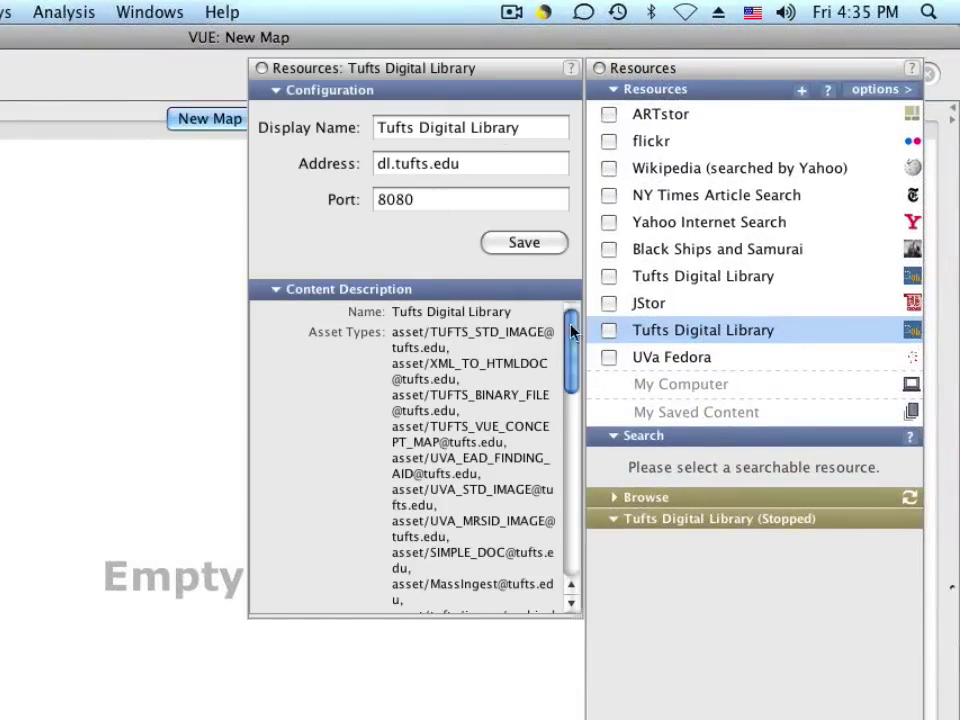
pyautogui.click(664, 364)
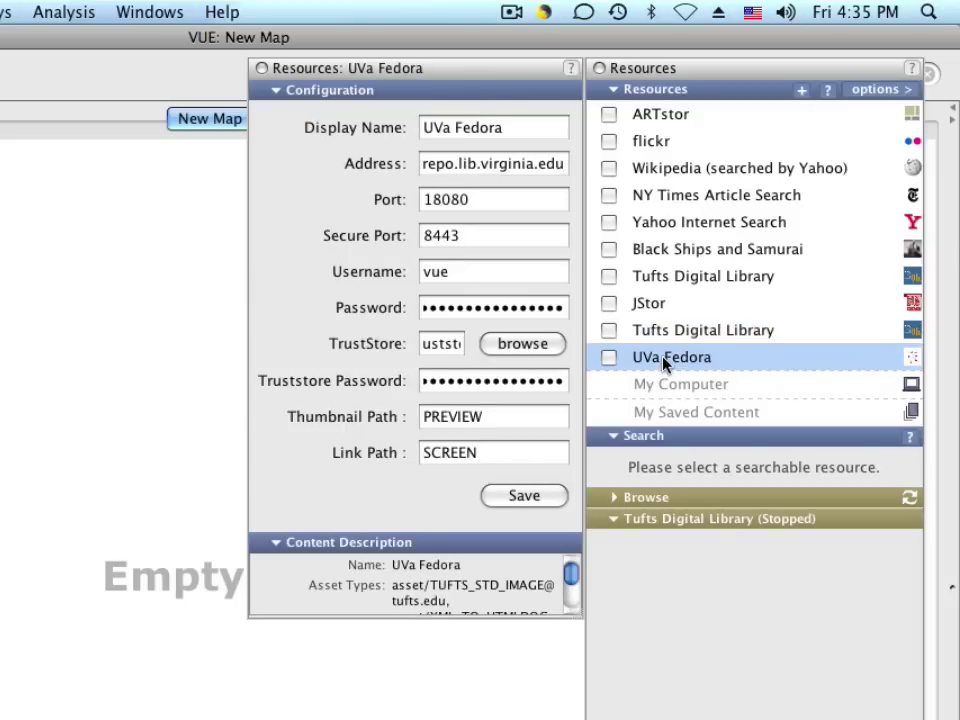
# Search UVa Fedora for the keywords 'World War II', returning 11 results
pyautogui.click(260, 68)
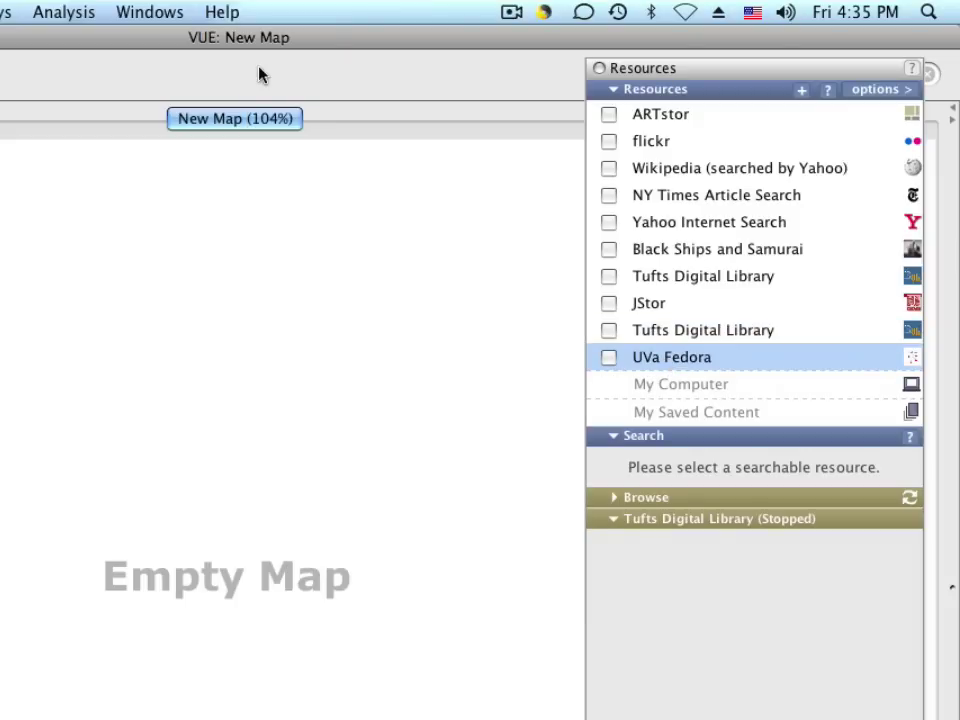
pyautogui.click(608, 358)
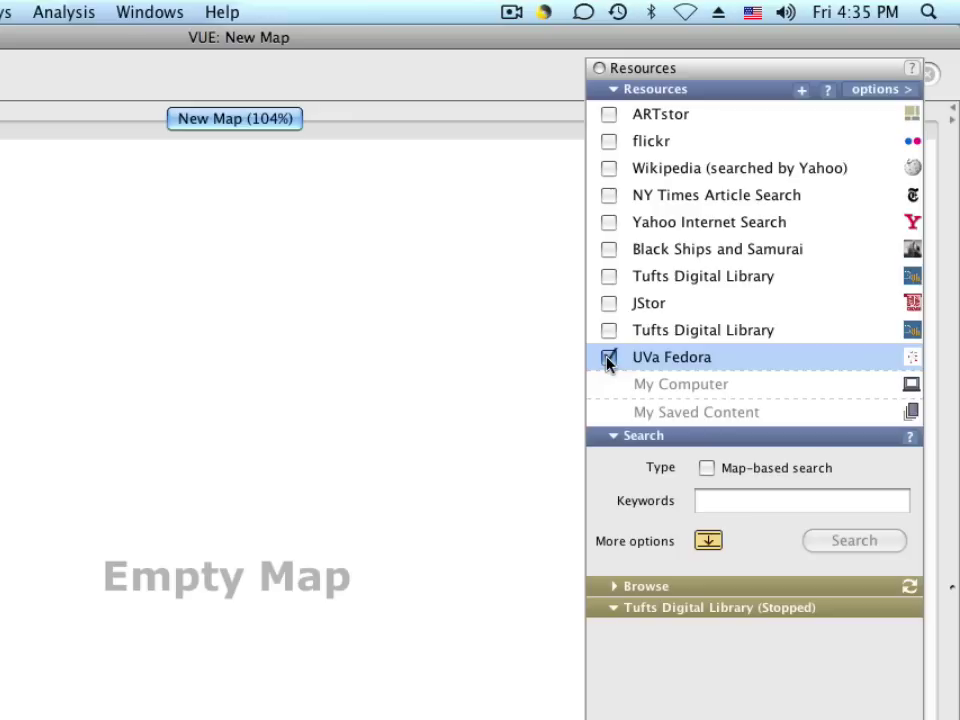
pyautogui.click(714, 503)
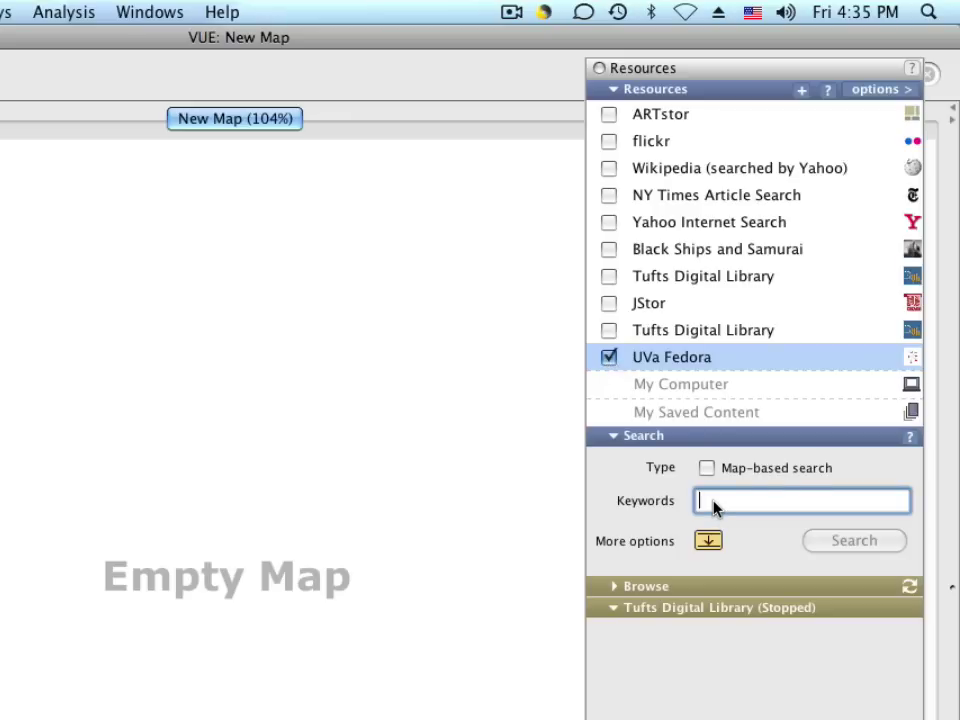
pyautogui.write('World War II')
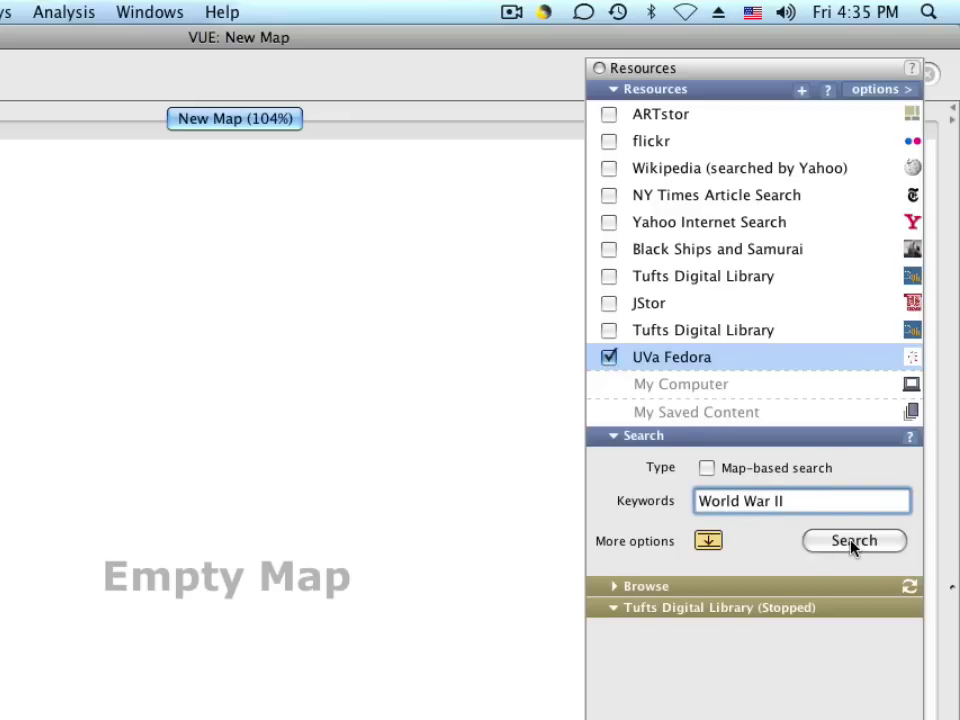
pyautogui.click(852, 541)
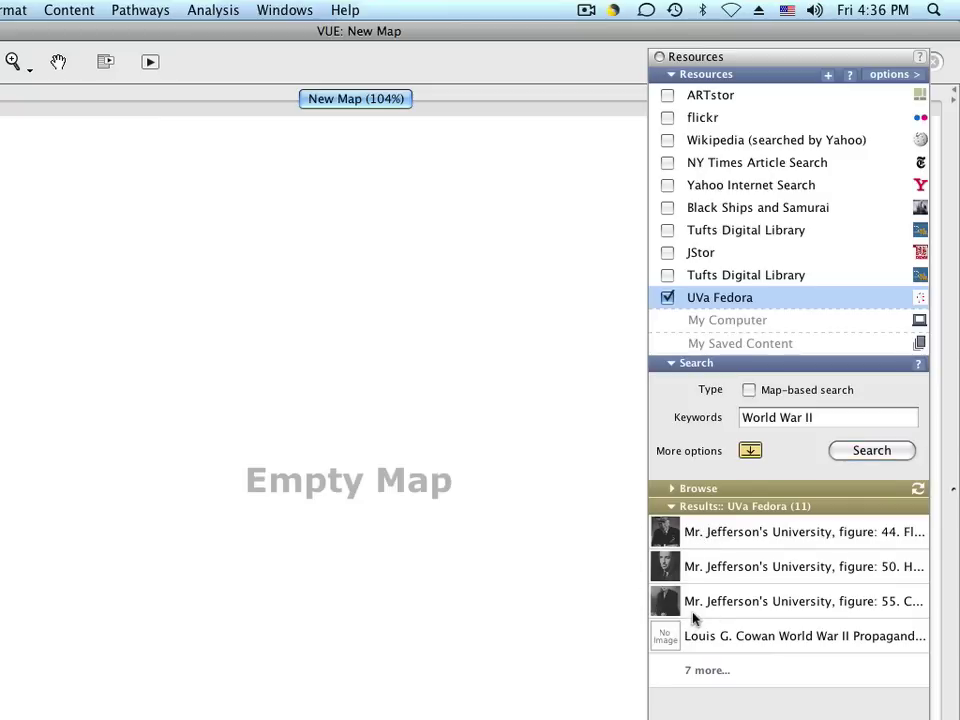
# Drag the figure 44, 50 and 55 portraits onto the map, staggered down the left side
pyautogui.moveTo(724, 425); pyautogui.dragTo(112, 248)
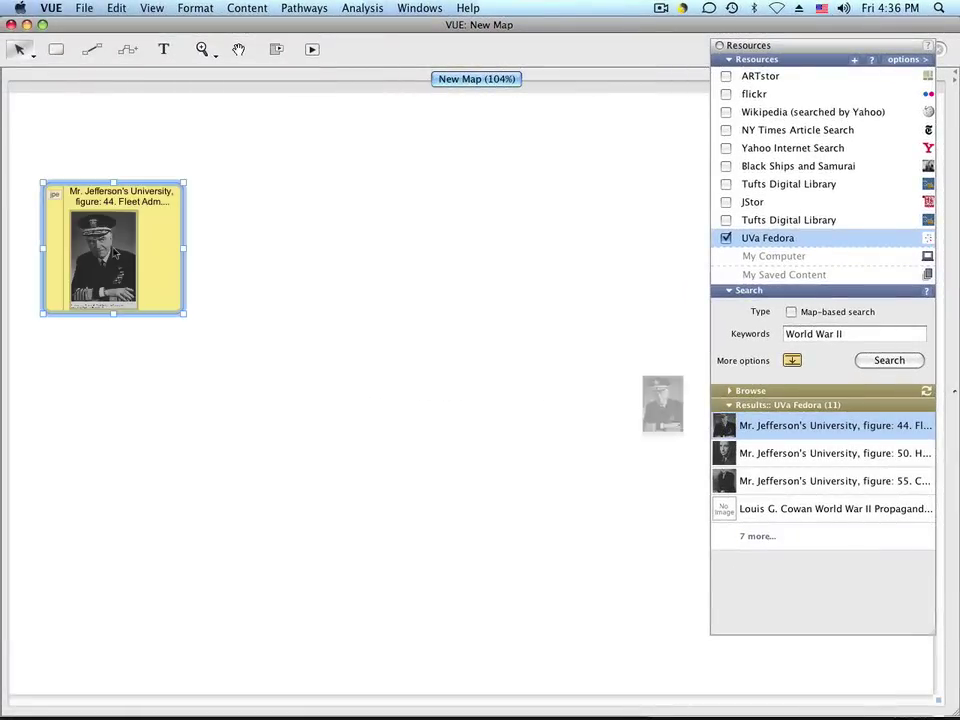
pyautogui.moveTo(724, 453); pyautogui.dragTo(119, 368)
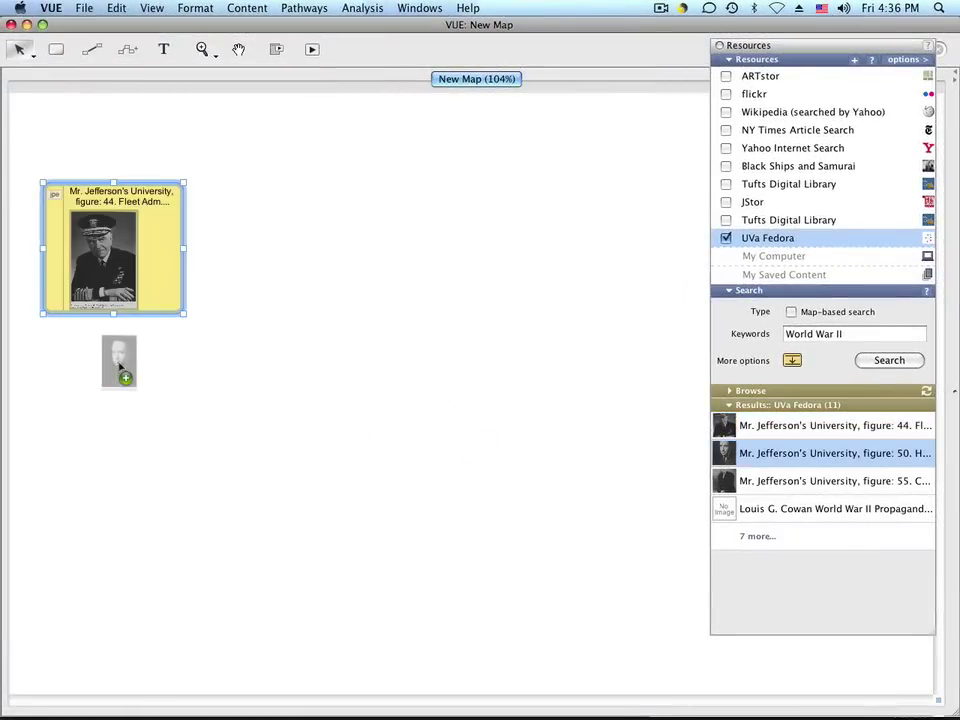
pyautogui.click(722, 482)
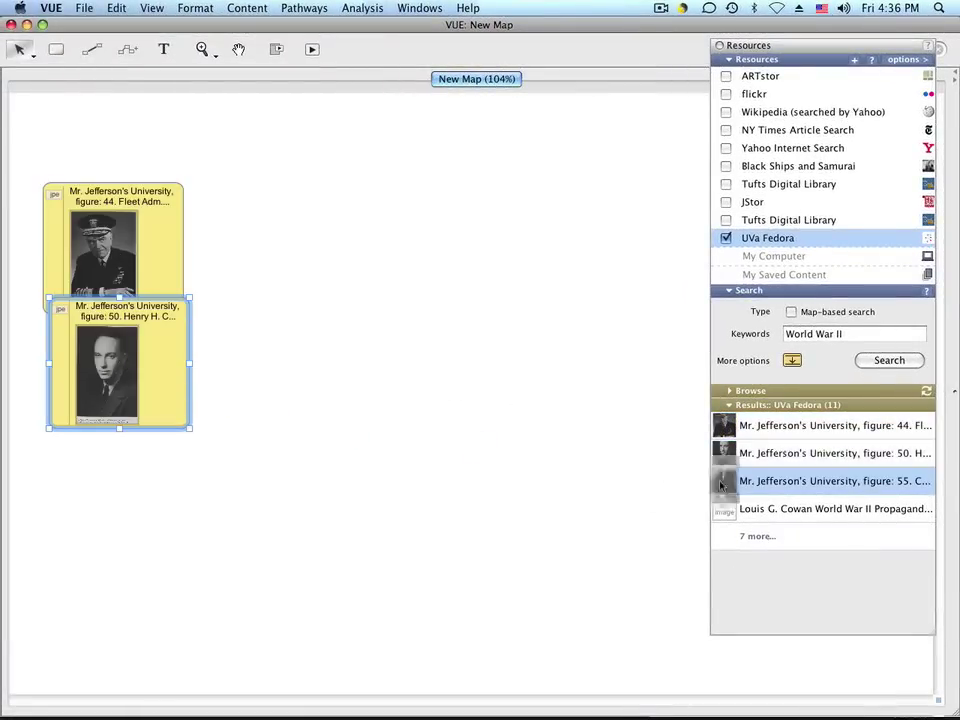
pyautogui.moveTo(722, 484); pyautogui.dragTo(177, 490)
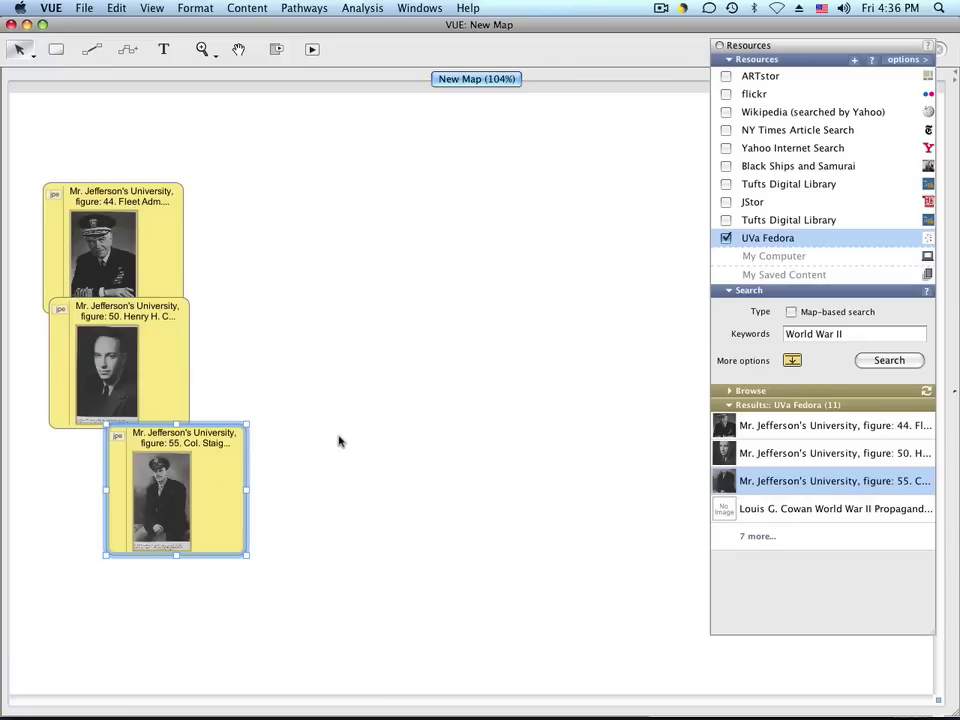
pyautogui.moveTo(212, 450); pyautogui.dragTo(234, 476)
pyautogui.click(155, 344)
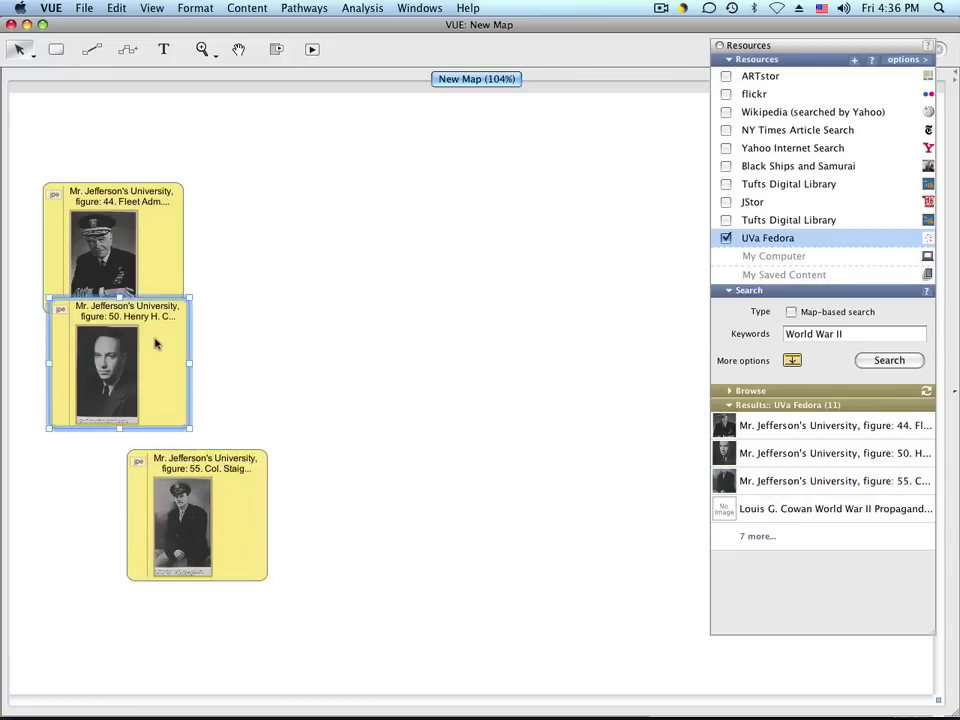
pyautogui.moveTo(155, 344); pyautogui.dragTo(124, 365)
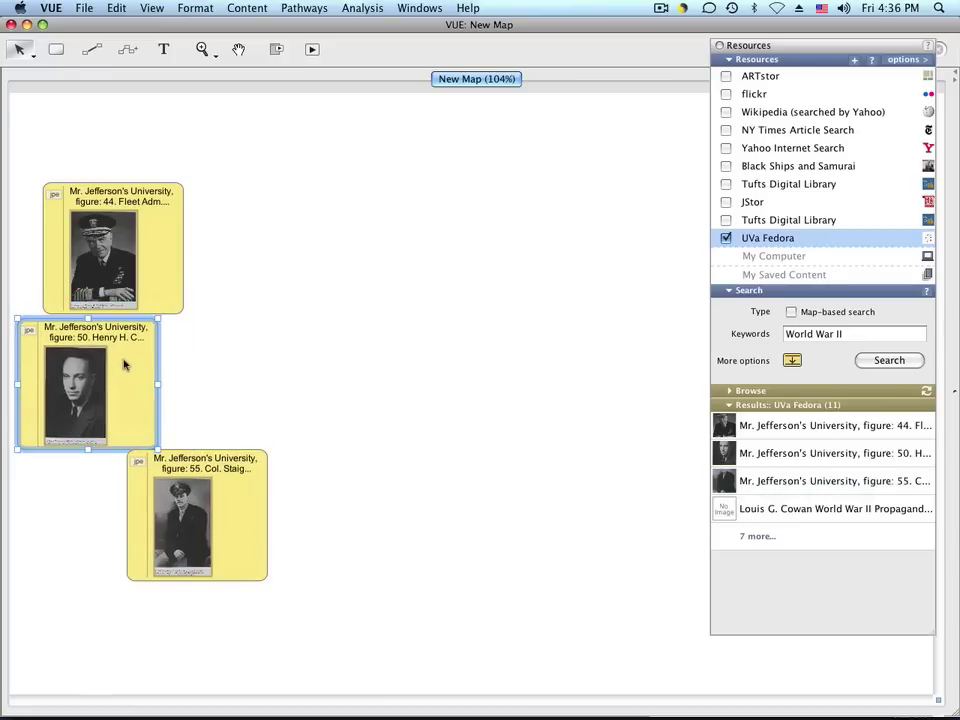
# Show Node Info for the figure 44 node, identifying Adm. William M. (Bull) Halsey
pyautogui.rightClick(168, 264)
pyautogui.click(190, 269)
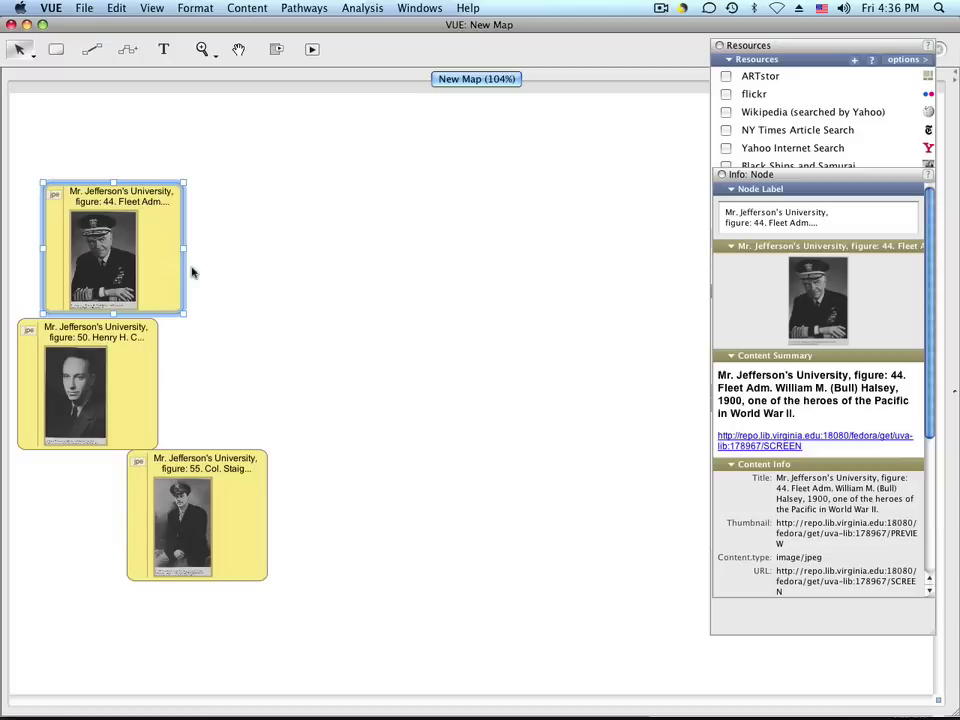
pyautogui.moveTo(806, 180); pyautogui.dragTo(447, 134)
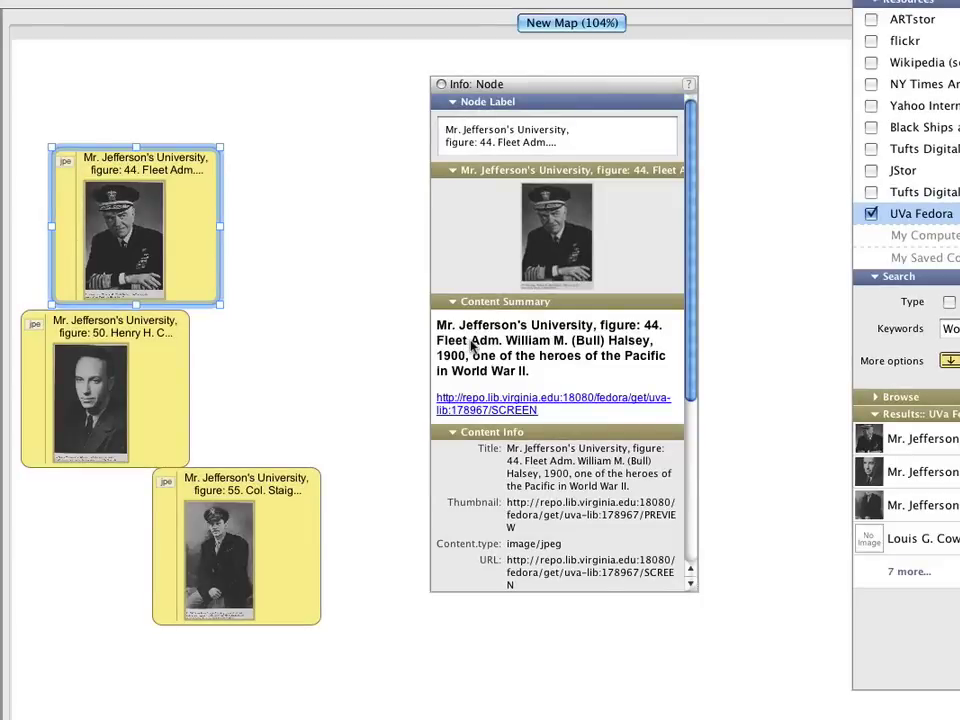
pyautogui.moveTo(471, 344); pyautogui.dragTo(657, 346)
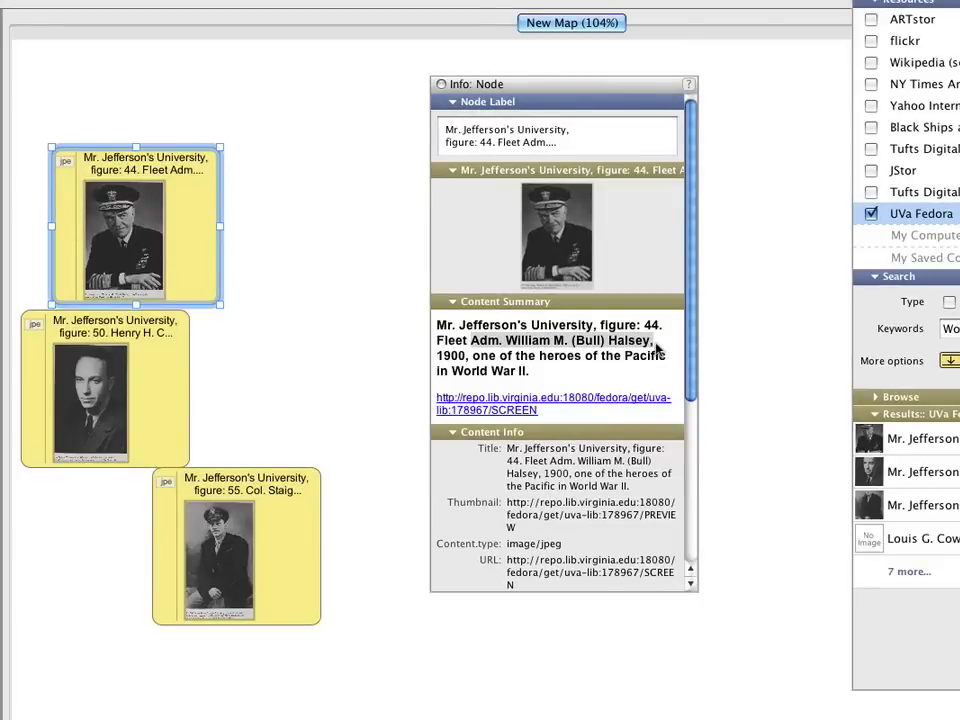
# Read the figure 50 and 55 node details: Henry H. Cumming and Col. Staige Davis Blackford
pyautogui.click(125, 343)
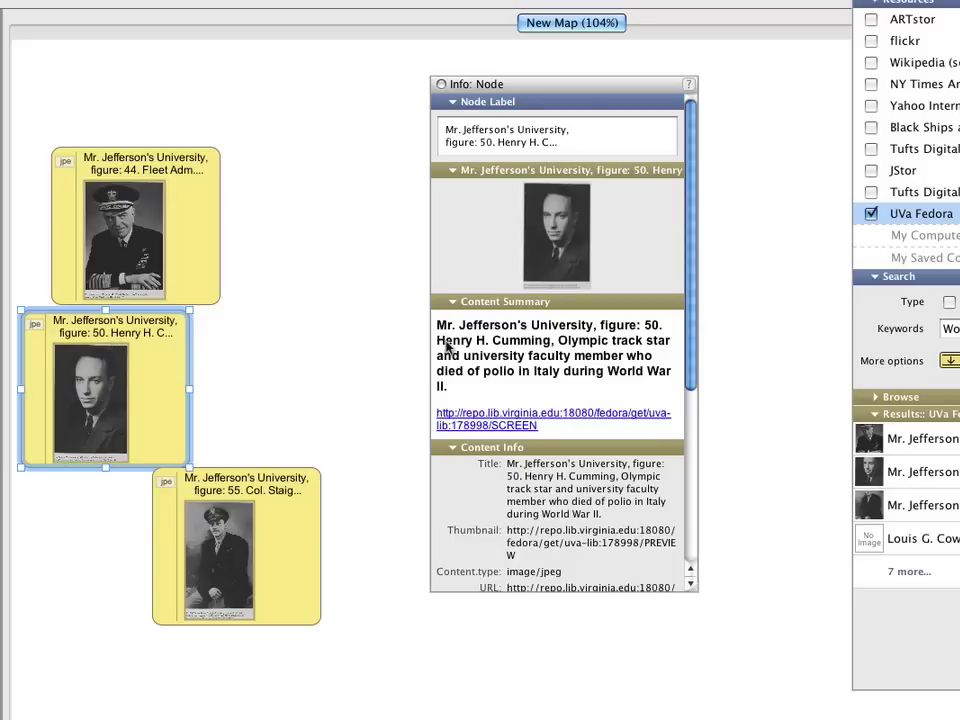
pyautogui.moveTo(437, 344); pyautogui.dragTo(557, 345)
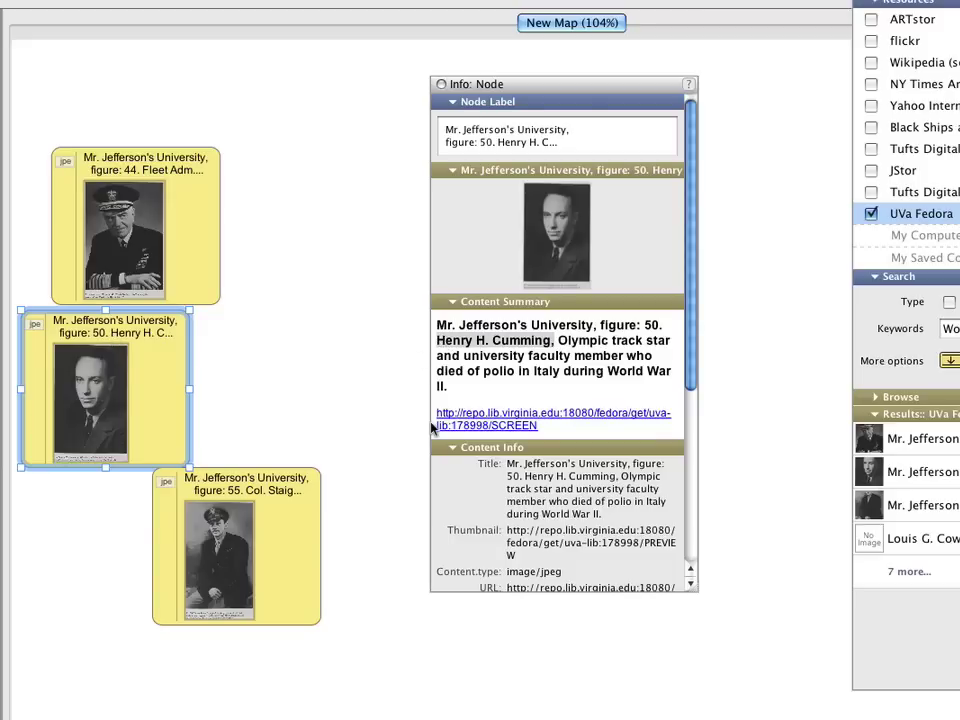
pyautogui.click(247, 492)
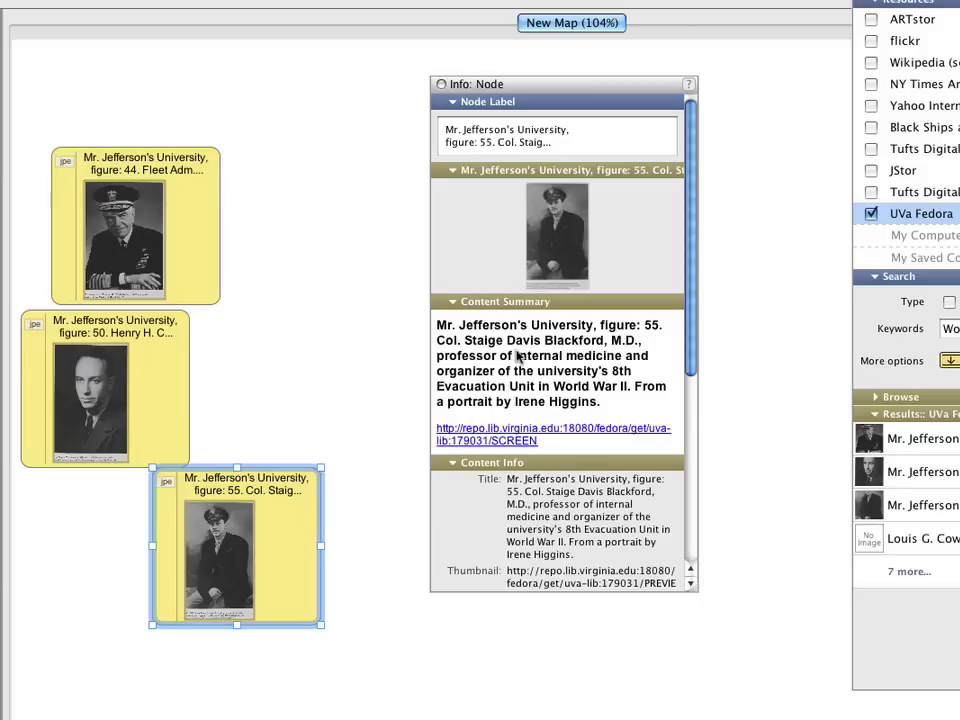
pyautogui.moveTo(437, 341); pyautogui.dragTo(612, 348)
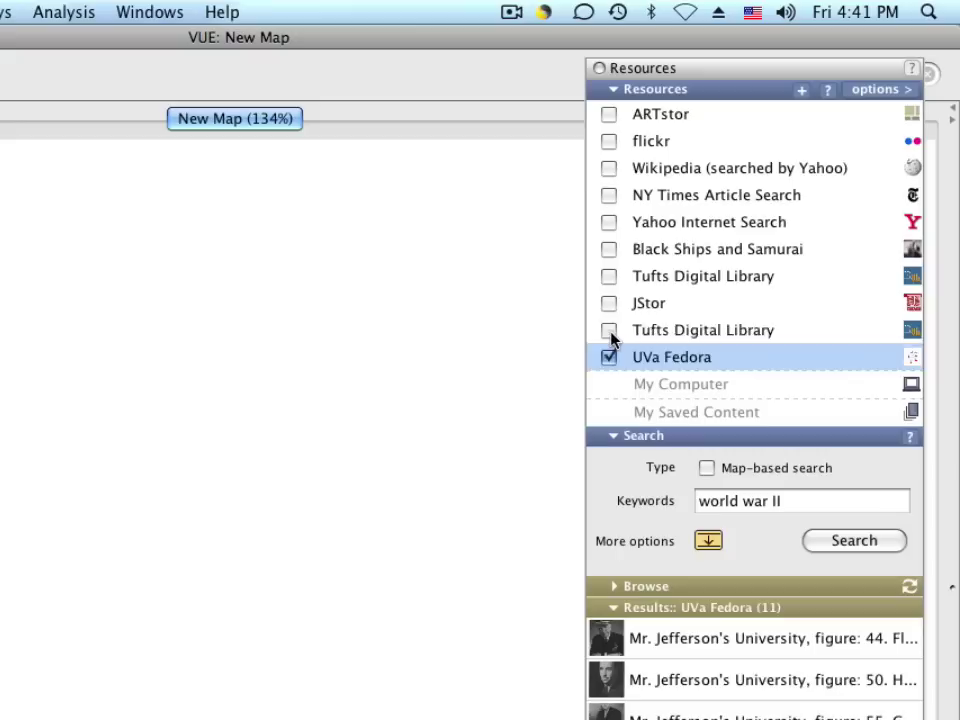
# Add Tufts Digital Library to the World War II search, getting 20 more results
pyautogui.click(726, 221)
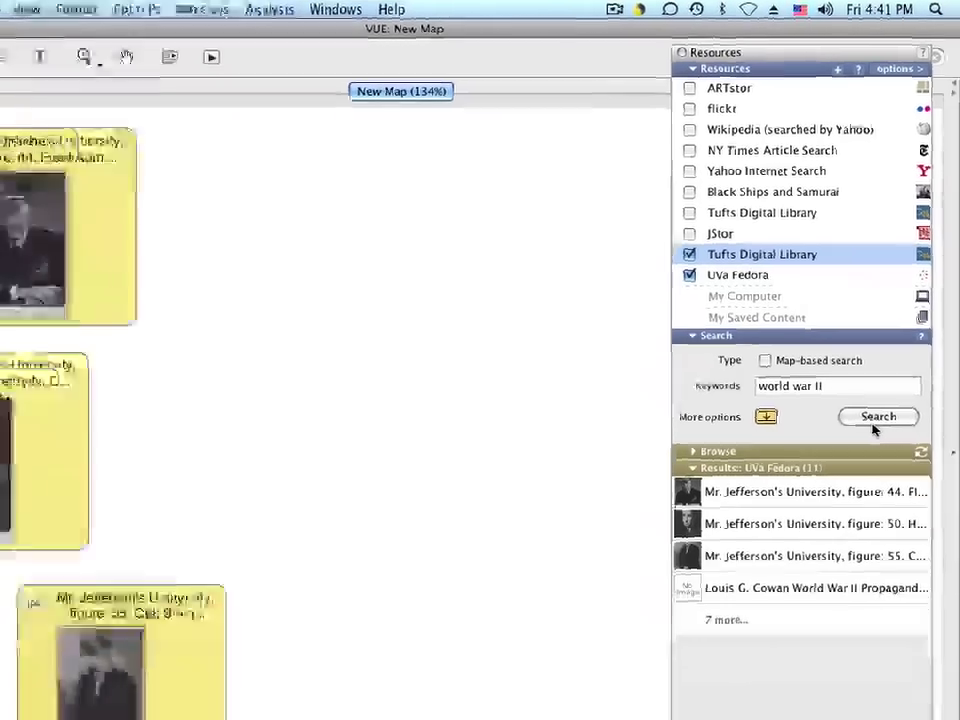
pyautogui.click(877, 361)
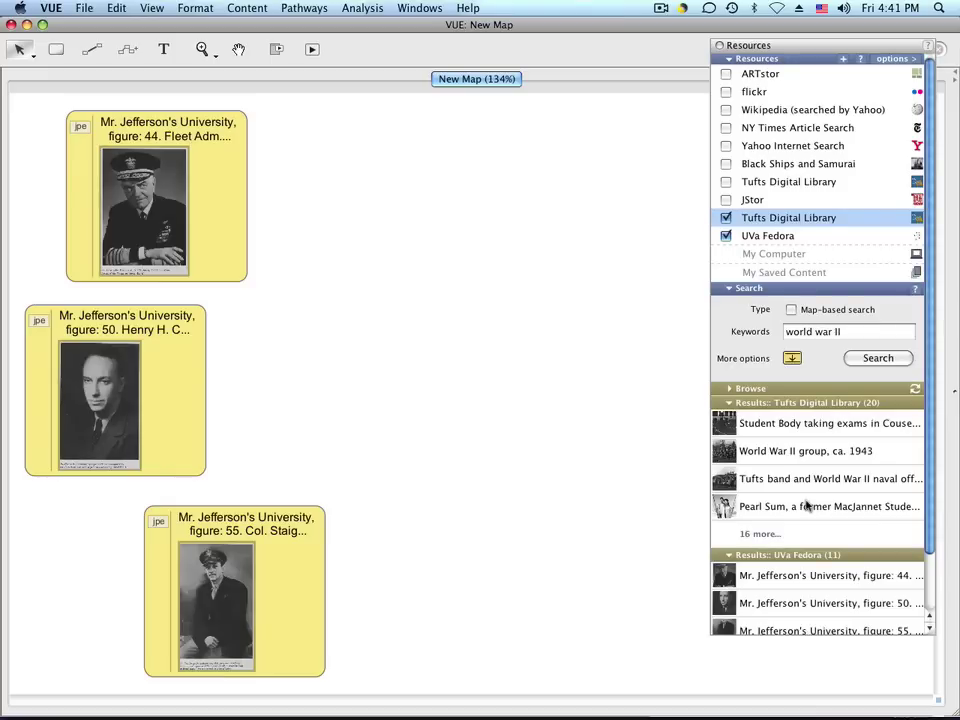
# Expand the Tufts results and drag the Ministry of Information press pass and Murrow portraits onto the map
pyautogui.click(760, 533)
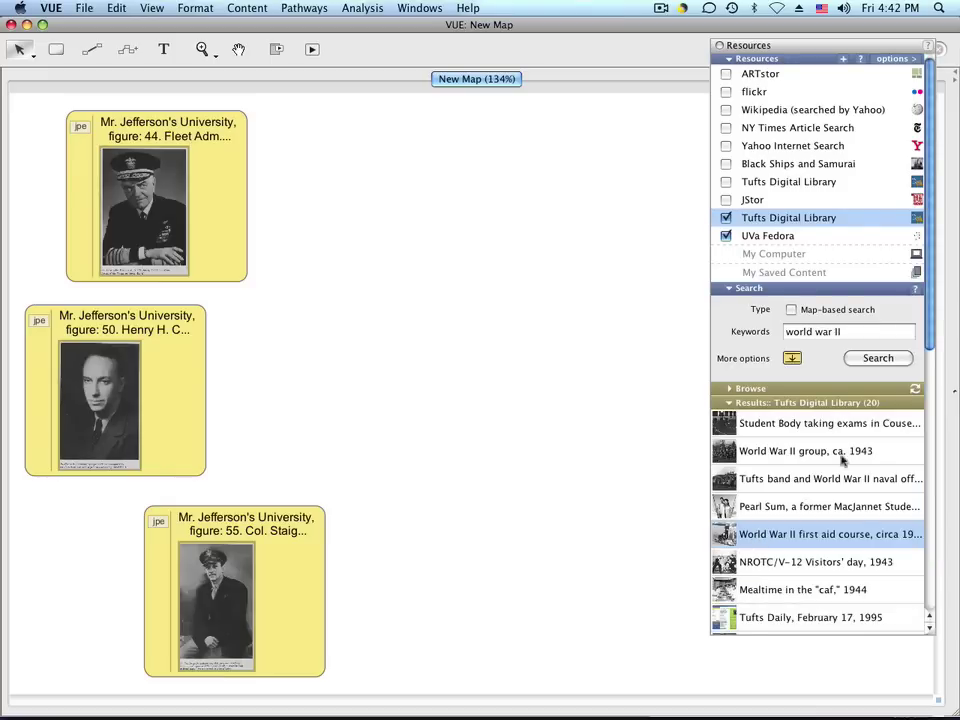
pyautogui.moveTo(924, 342); pyautogui.dragTo(922, 503)
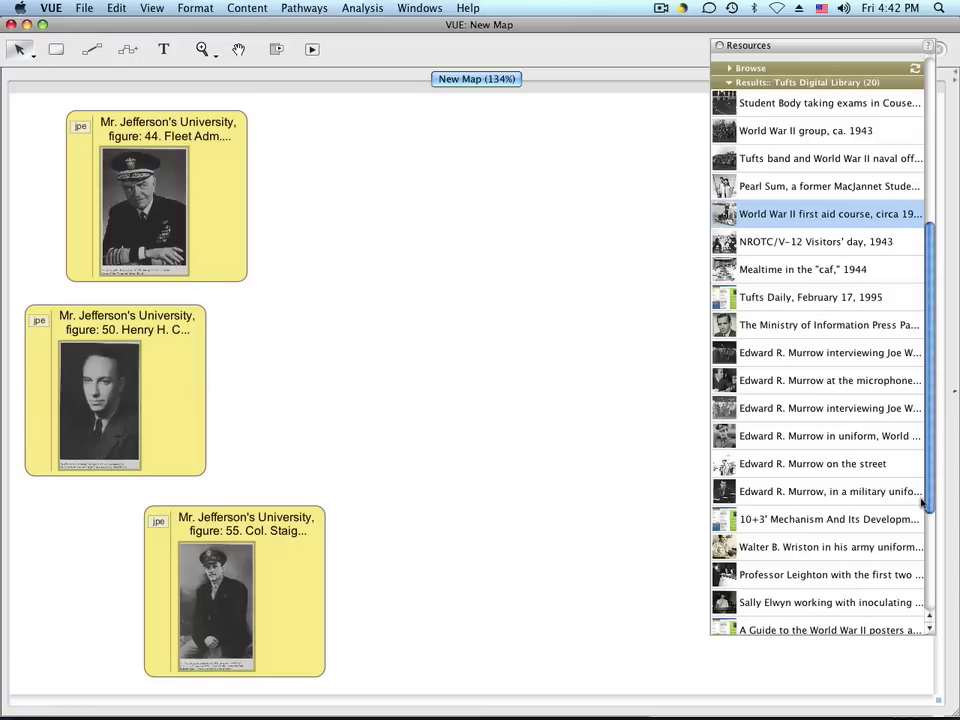
pyautogui.moveTo(755, 328); pyautogui.dragTo(445, 215)
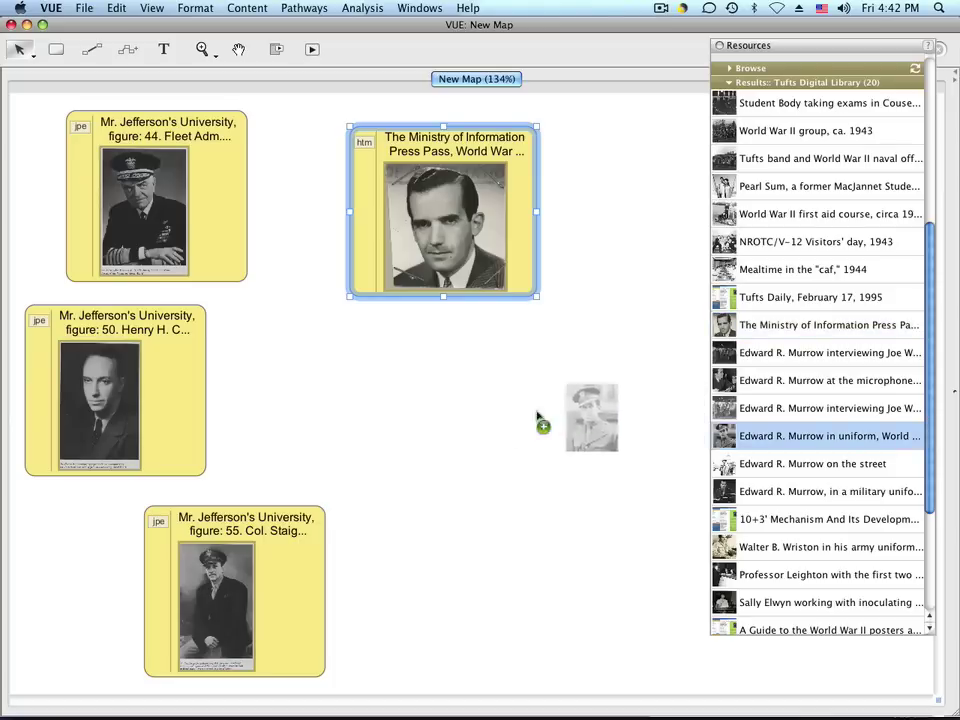
pyautogui.moveTo(760, 436); pyautogui.dragTo(445, 381)
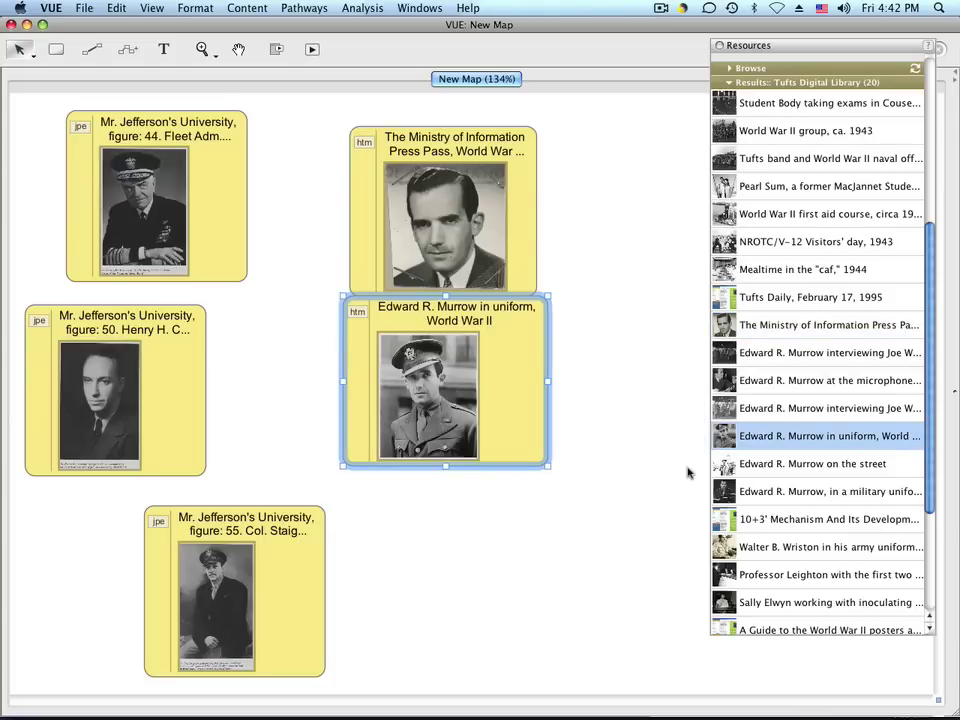
pyautogui.moveTo(780, 491)
pyautogui.mouseDown()
pyautogui.moveTo(512, 470)
pyautogui.moveTo(467, 545)
pyautogui.mouseUp()
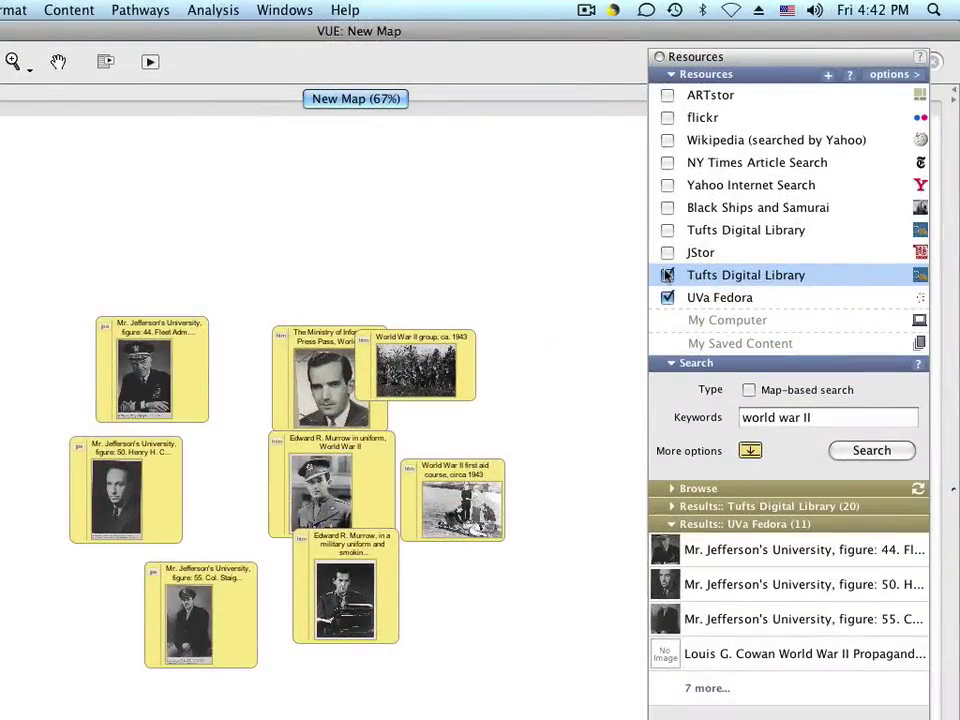
# Switch sources from Tufts and UVa Fedora to flickr and ARTstor, then map-search from the World War 2 node
pyautogui.click(668, 298)
pyautogui.click(667, 275)
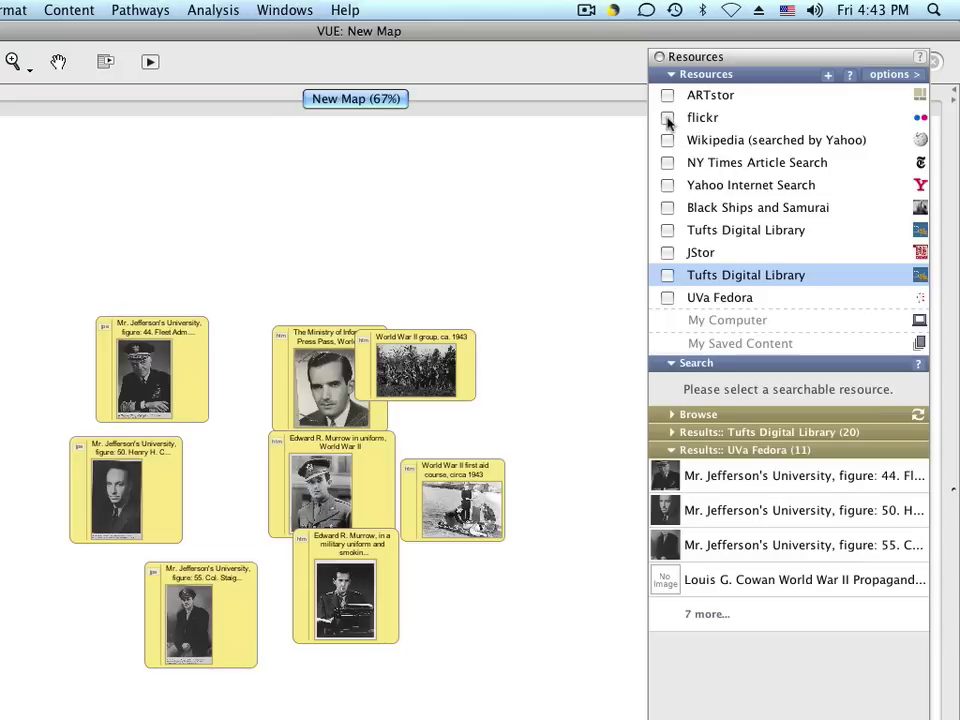
pyautogui.click(667, 118)
pyautogui.click(667, 95)
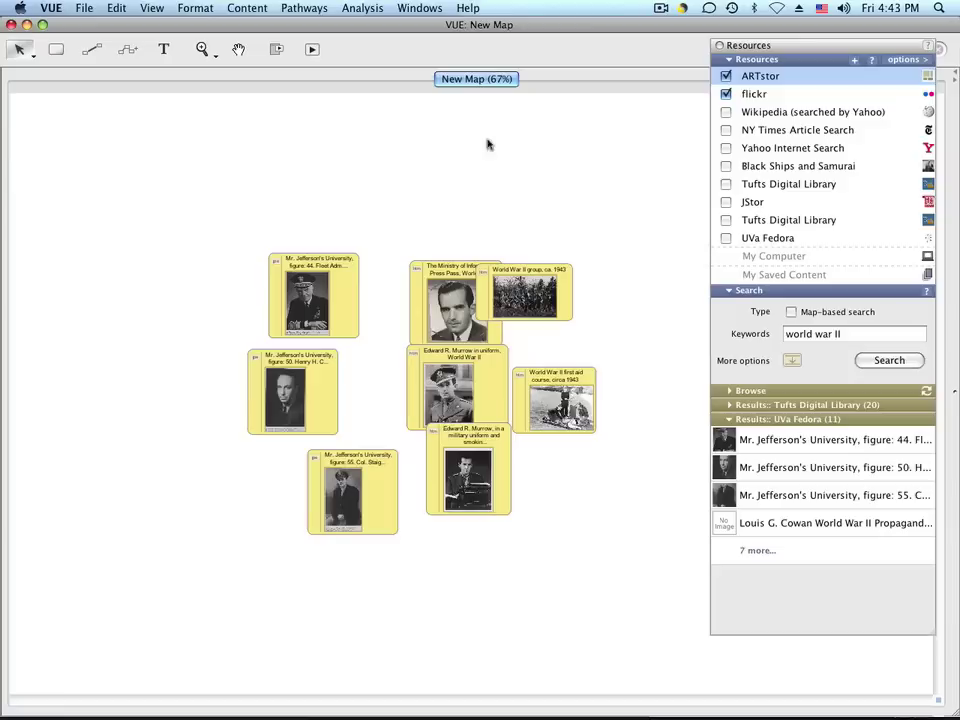
pyautogui.rightClick(120, 397)
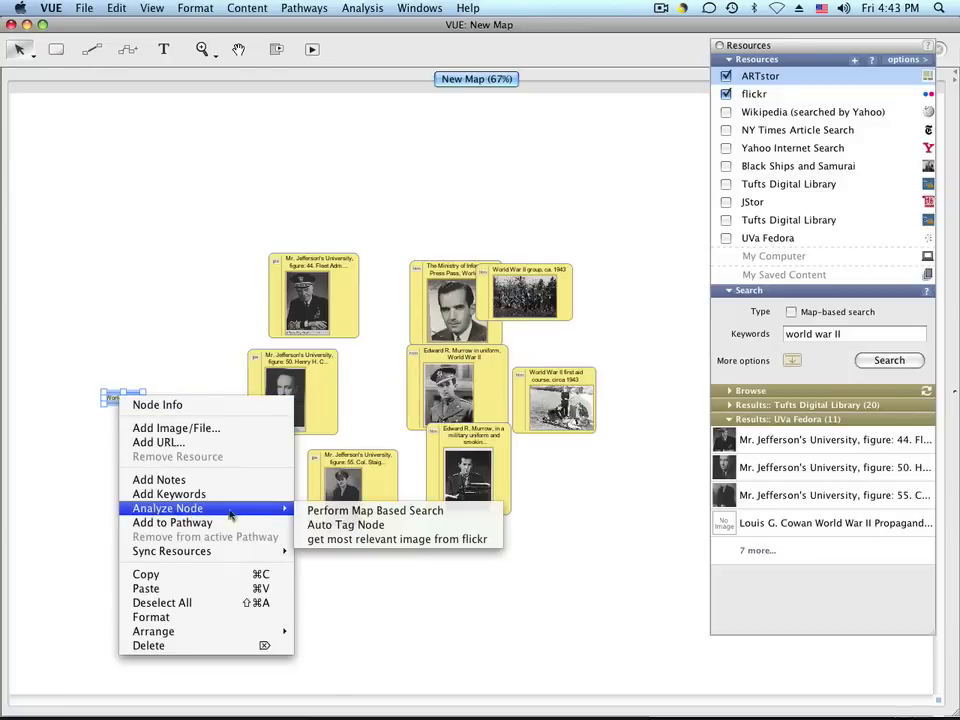
pyautogui.click(345, 511)
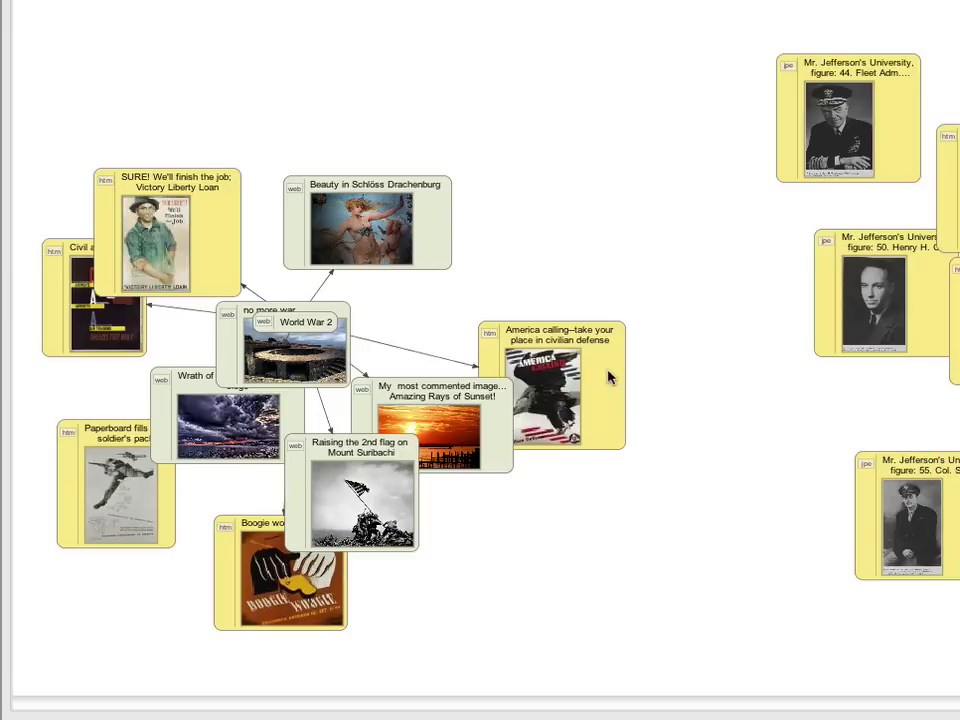
# Spread apart the America calling, Drachenburg, no more war, sunset and flag images; start an empty pathway
pyautogui.moveTo(611, 379); pyautogui.dragTo(672, 284)
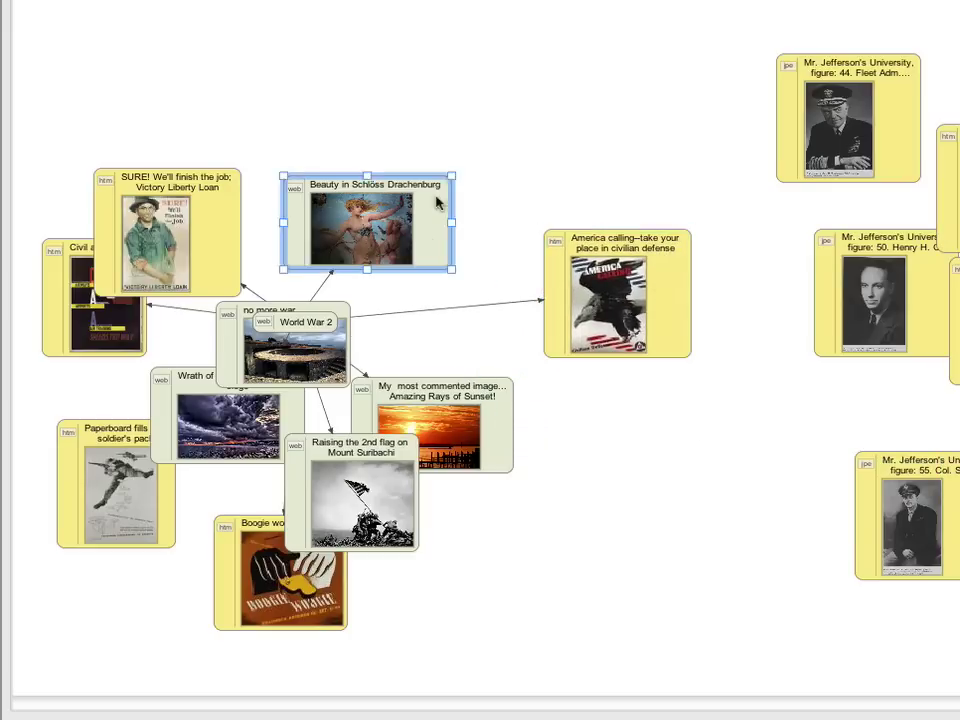
pyautogui.moveTo(435, 193); pyautogui.dragTo(455, 56)
pyautogui.click(326, 311)
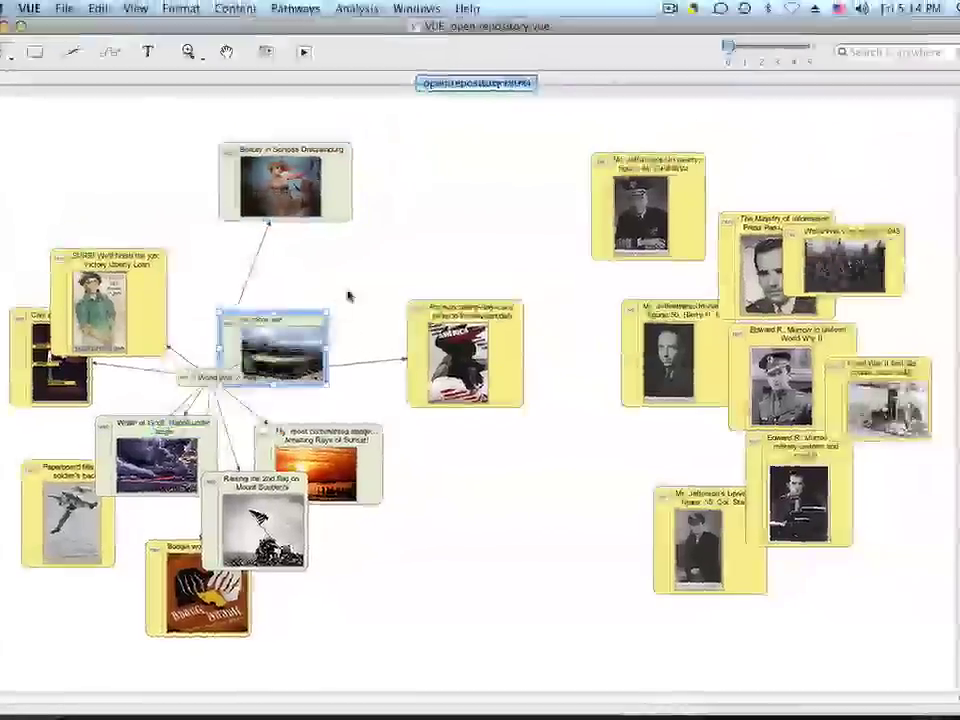
pyautogui.moveTo(290, 340); pyautogui.dragTo(354, 296)
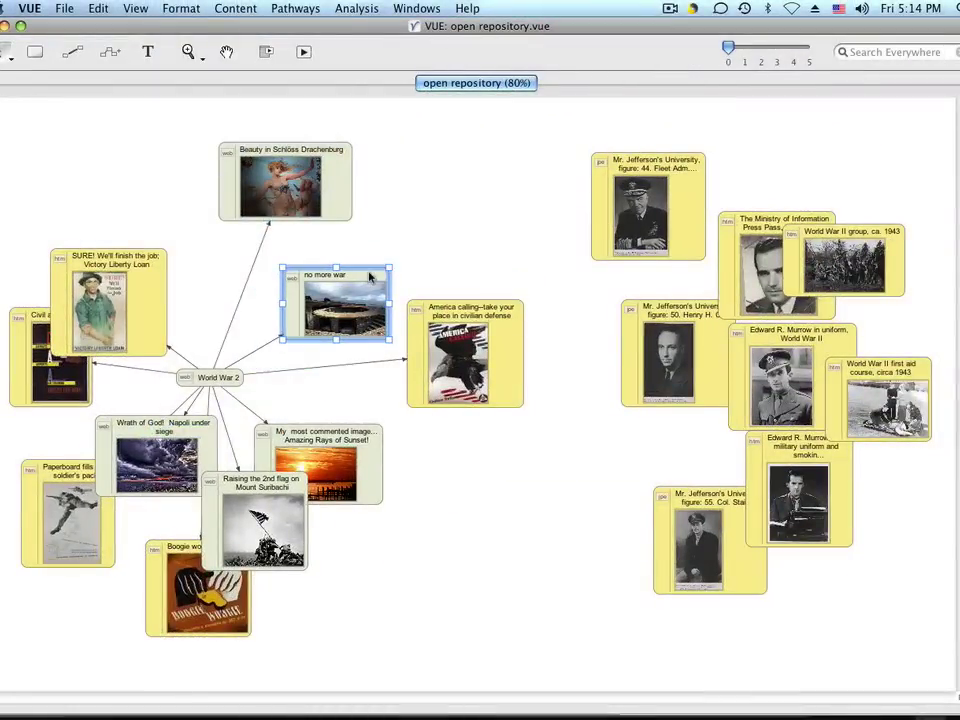
pyautogui.moveTo(334, 435); pyautogui.dragTo(447, 482)
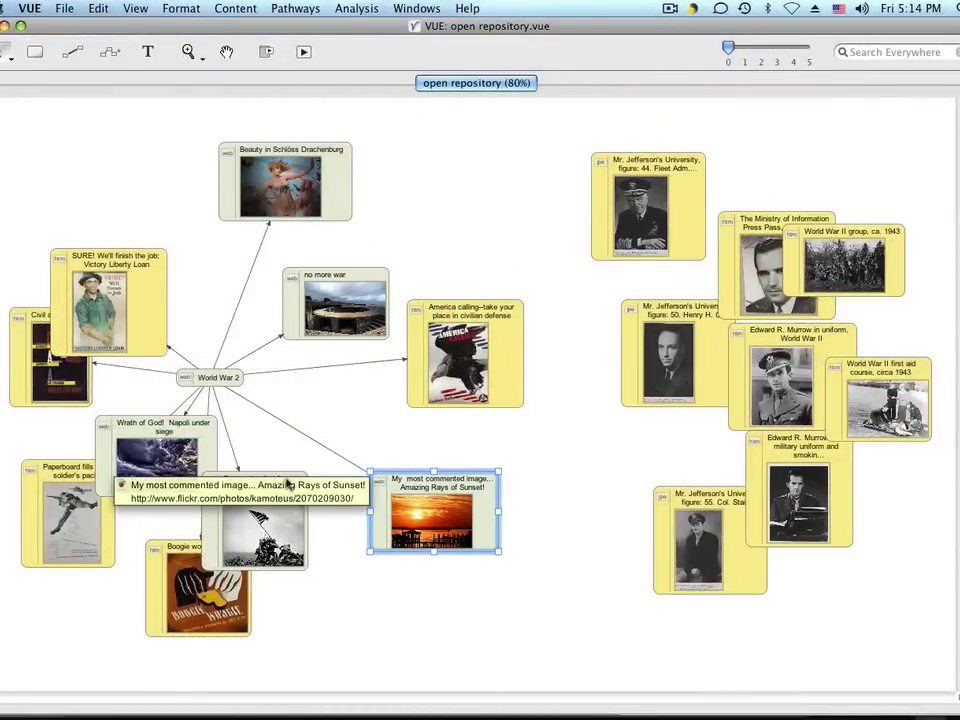
pyautogui.moveTo(286, 487); pyautogui.dragTo(383, 590)
pyautogui.click(489, 591)
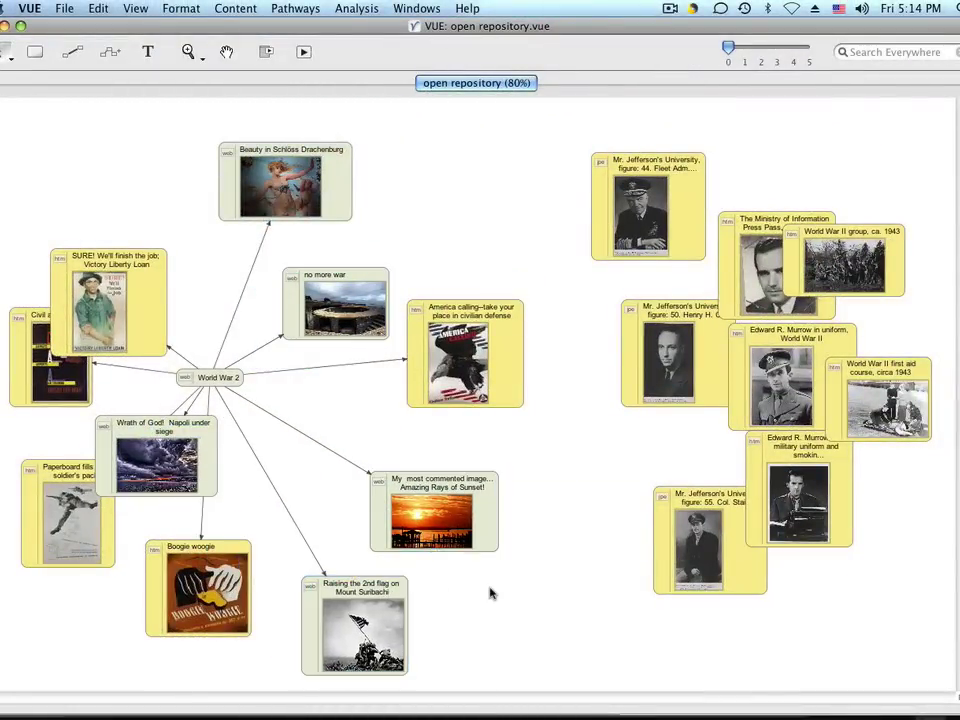
pyautogui.click(268, 51)
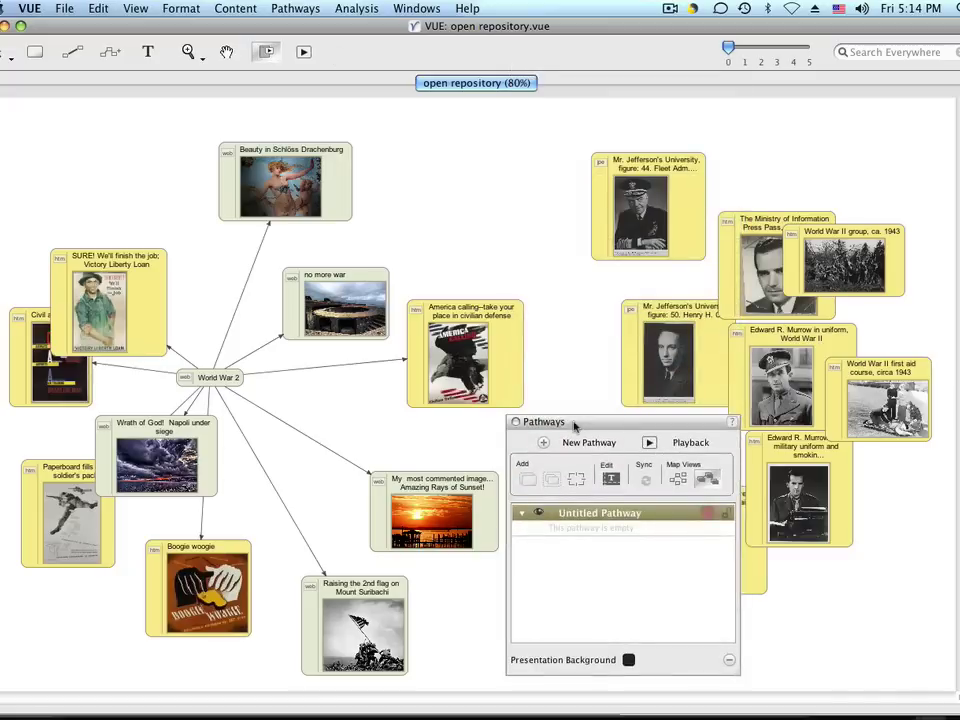
# Add the three Jefferson portraits (figures 44, 50, 55) to Untitled Pathway
pyautogui.moveTo(575, 426); pyautogui.dragTo(399, 432)
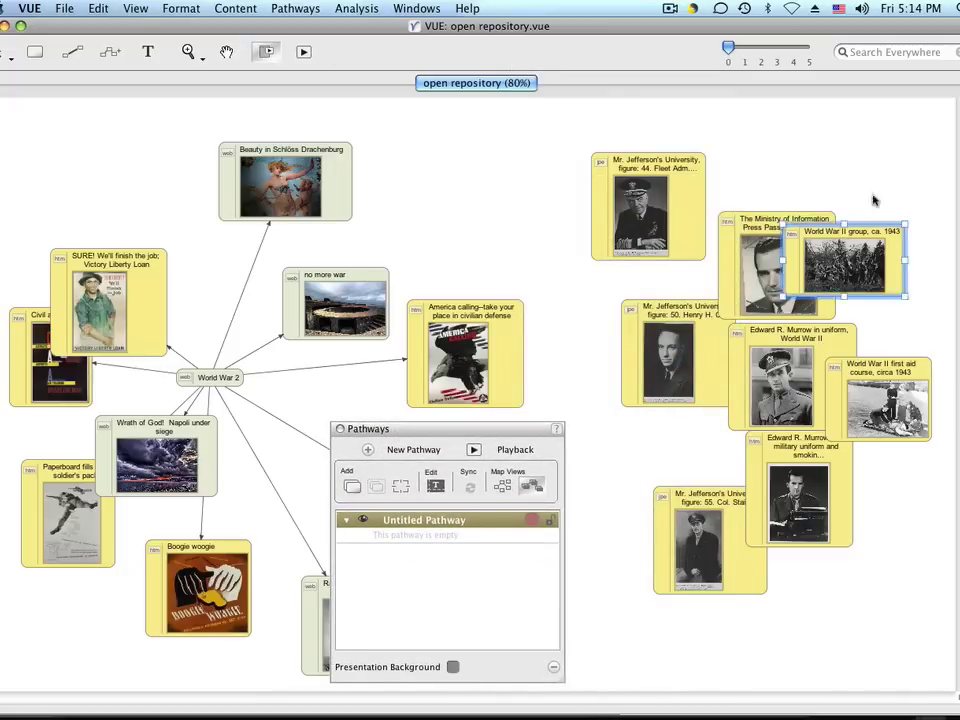
pyautogui.moveTo(824, 225); pyautogui.dragTo(869, 143)
pyautogui.click(769, 153)
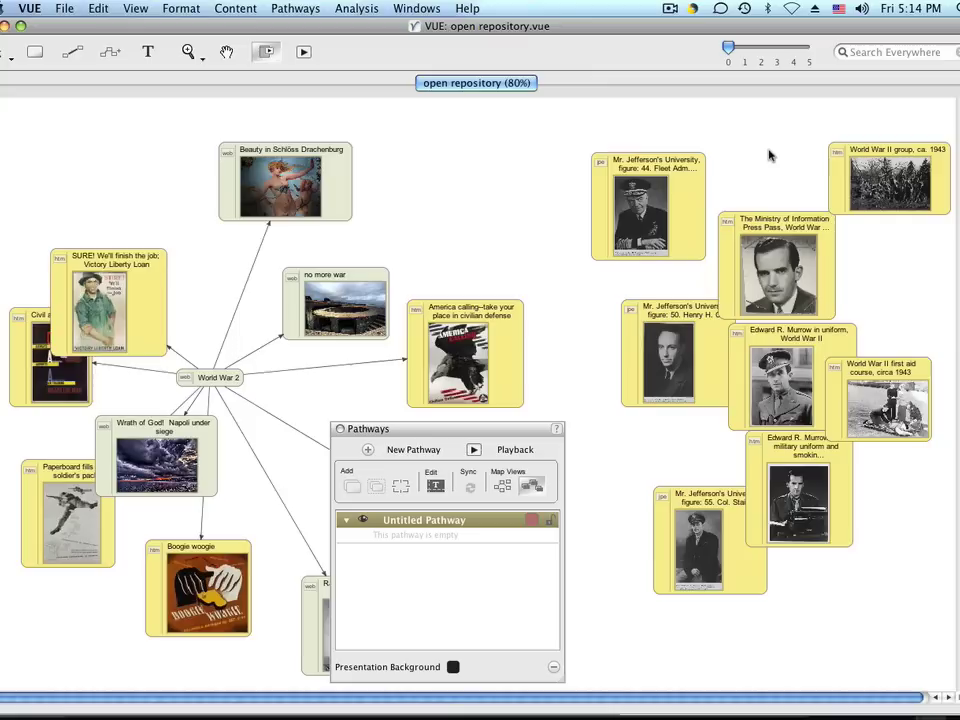
pyautogui.click(671, 195)
pyautogui.keyDown('shift'); pyautogui.click(670, 360); pyautogui.keyUp('shift')
pyautogui.keyDown('shift'); pyautogui.click(700, 545); pyautogui.keyUp('shift')
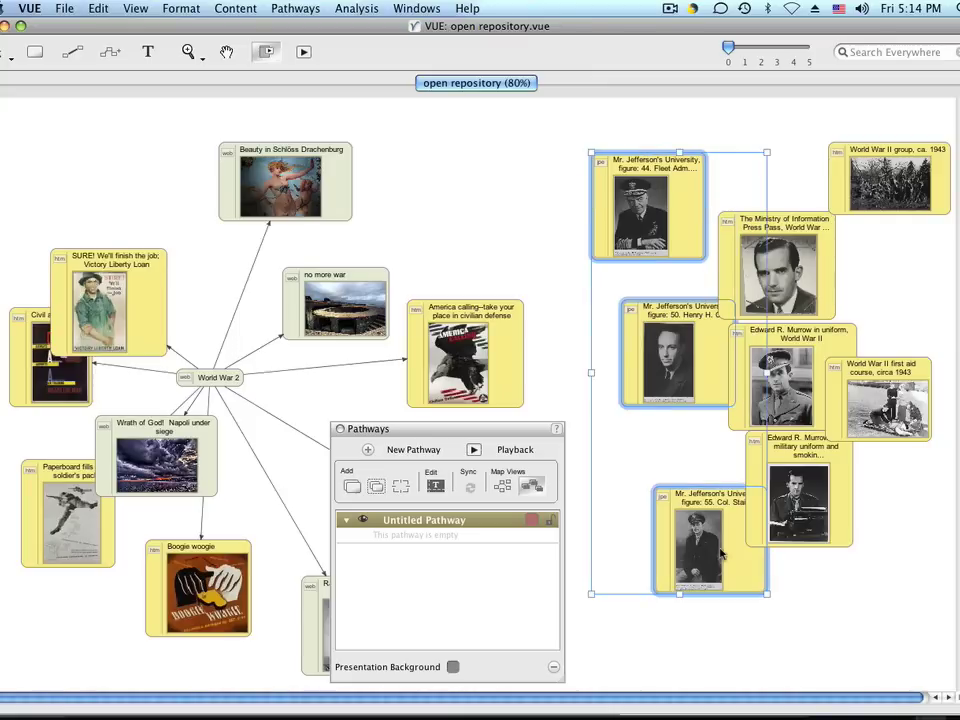
pyautogui.click(352, 487)
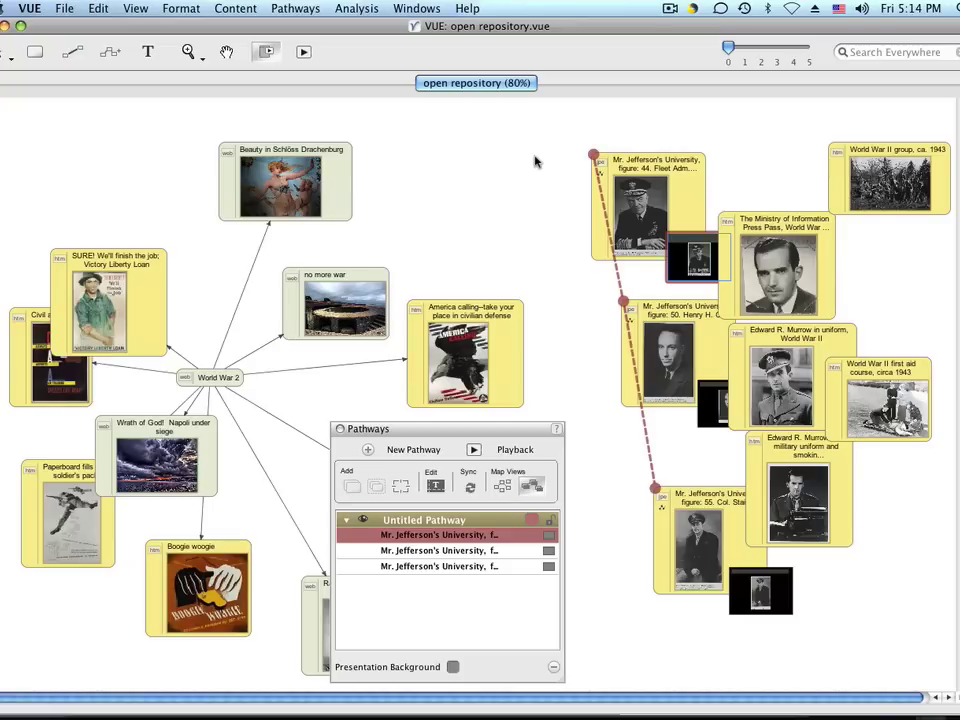
# Append the Ministry of Information image and both Murrow uniform images to the pathway
pyautogui.click(800, 228)
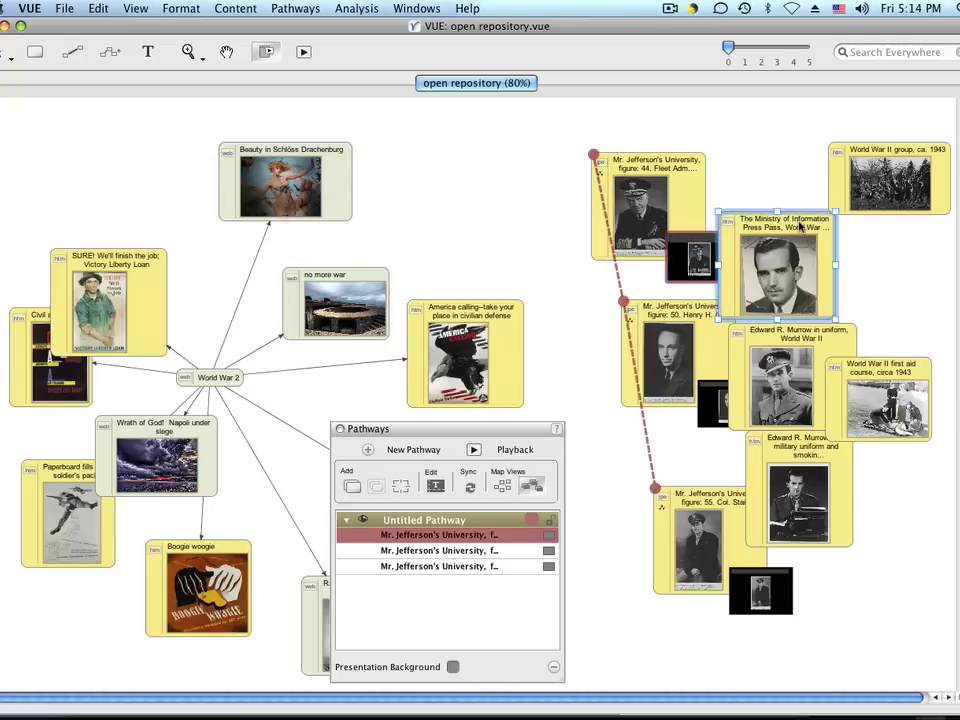
pyautogui.keyDown('shift'); pyautogui.click(795, 365); pyautogui.keyUp('shift')
pyautogui.keyDown('shift'); pyautogui.click(799, 455); pyautogui.keyUp('shift')
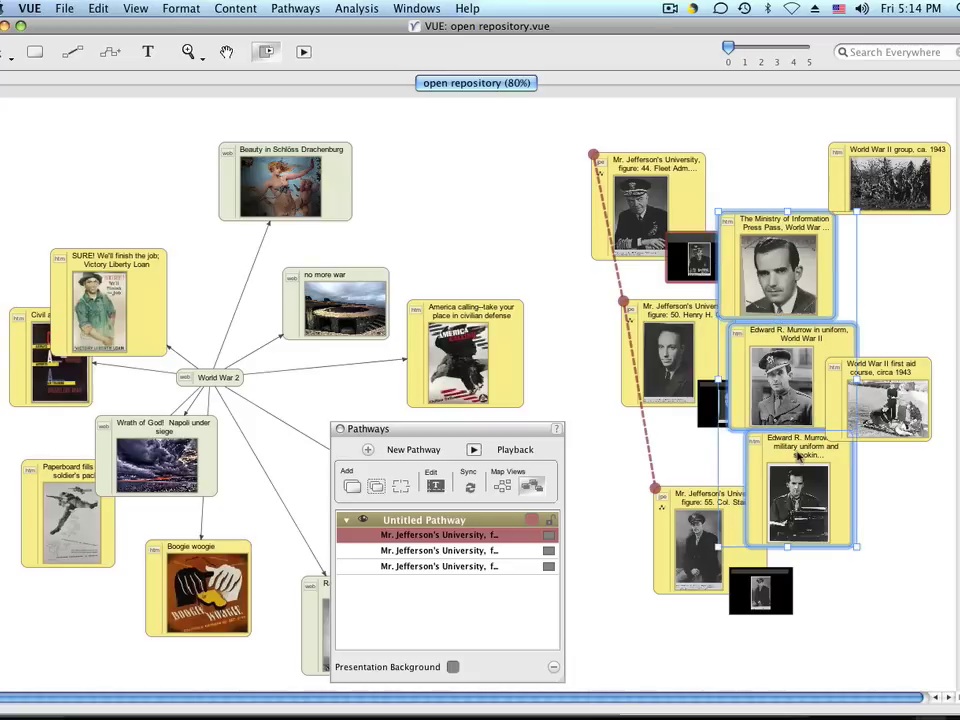
pyautogui.click(352, 487)
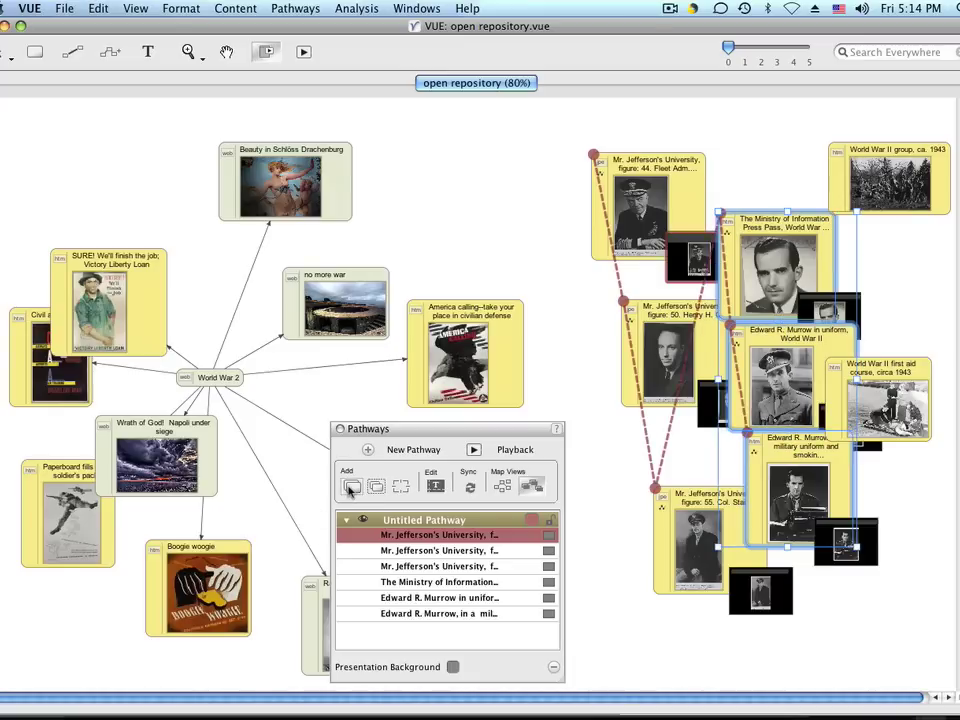
# Append Wrath of God, then Raising the 2nd flag, as the final pathway stops
pyautogui.click(398, 614)
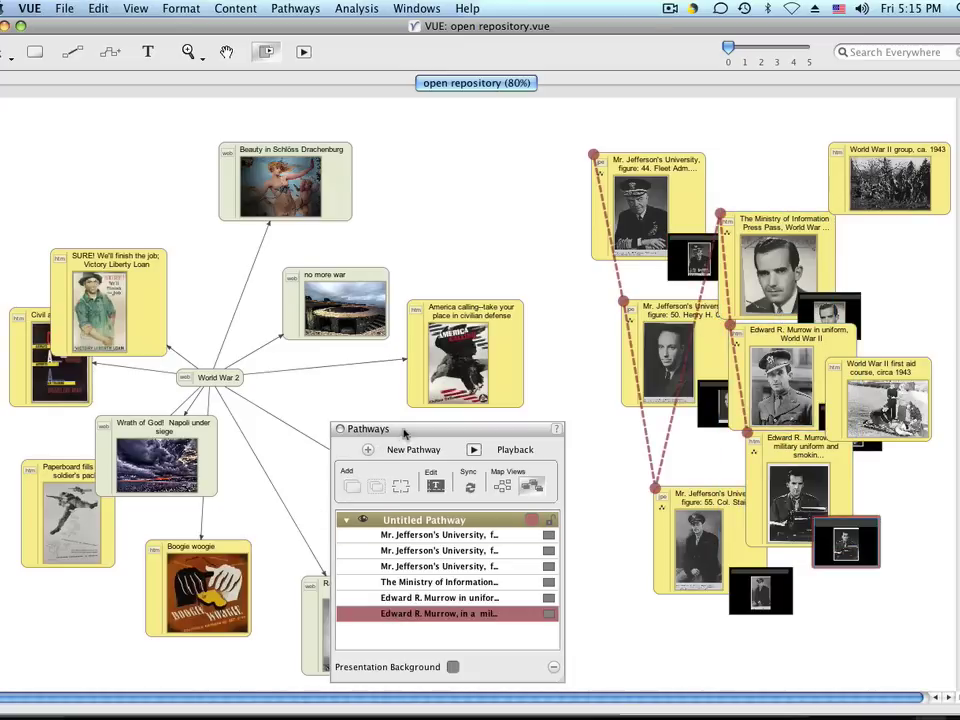
pyautogui.moveTo(405, 432); pyautogui.dragTo(610, 346)
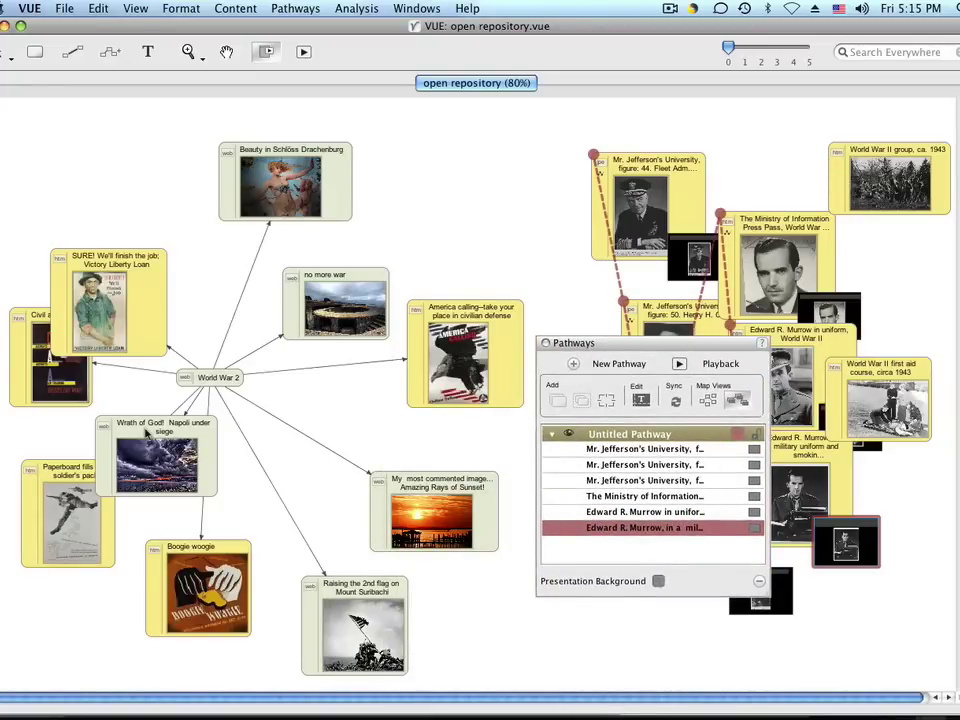
pyautogui.click(147, 432)
pyautogui.click(557, 400)
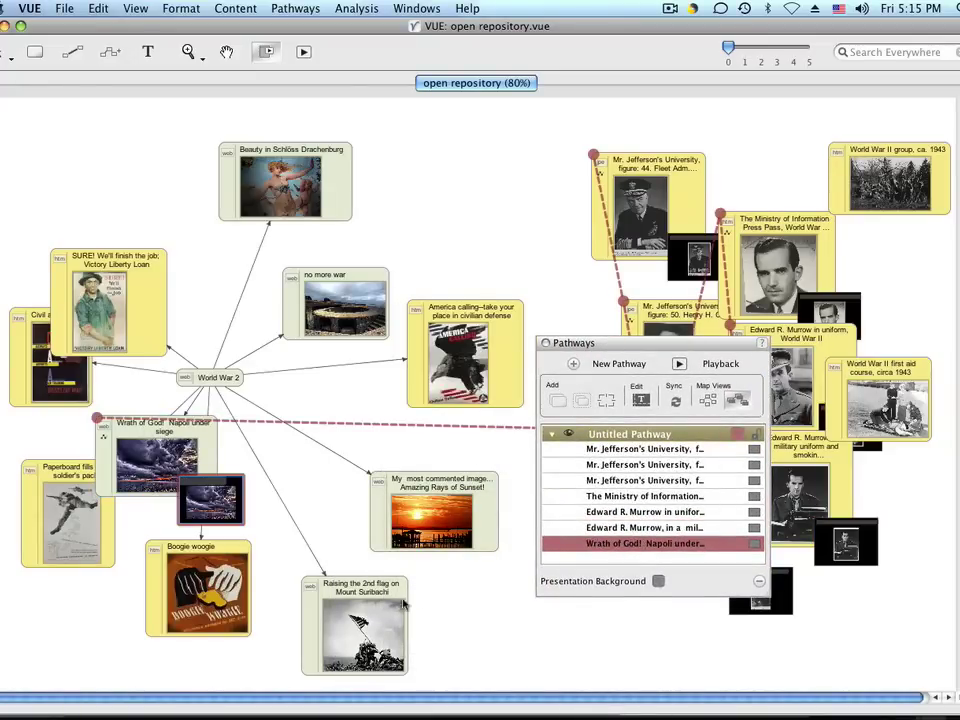
pyautogui.click(404, 604)
pyautogui.click(557, 400)
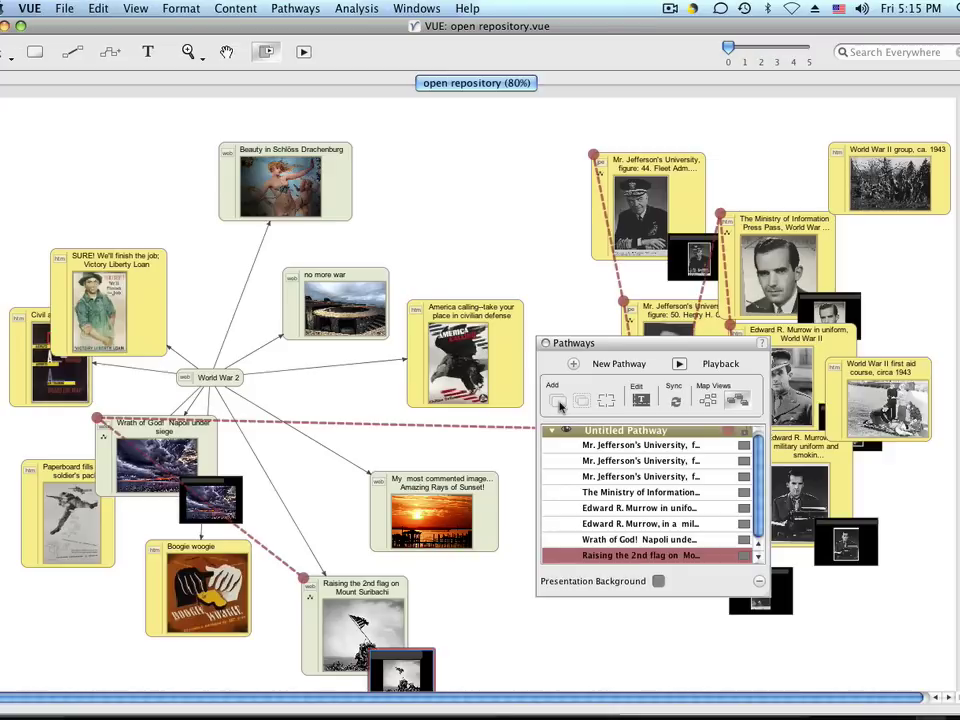
# Select the eight-stop Untitled Pathway in the Pathways panel
pyautogui.click(588, 433)
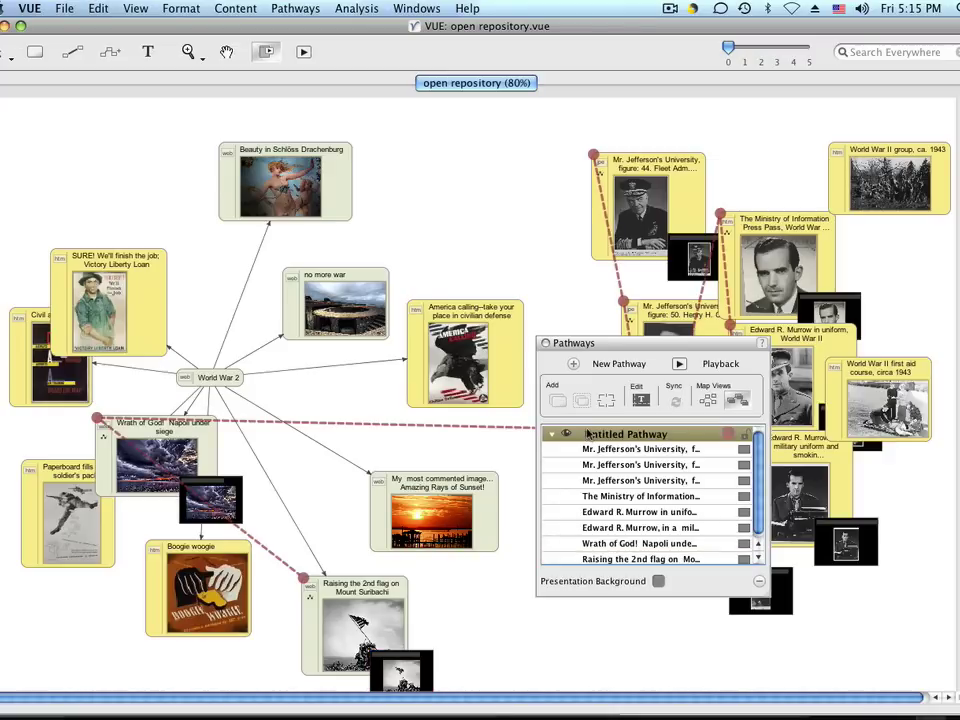